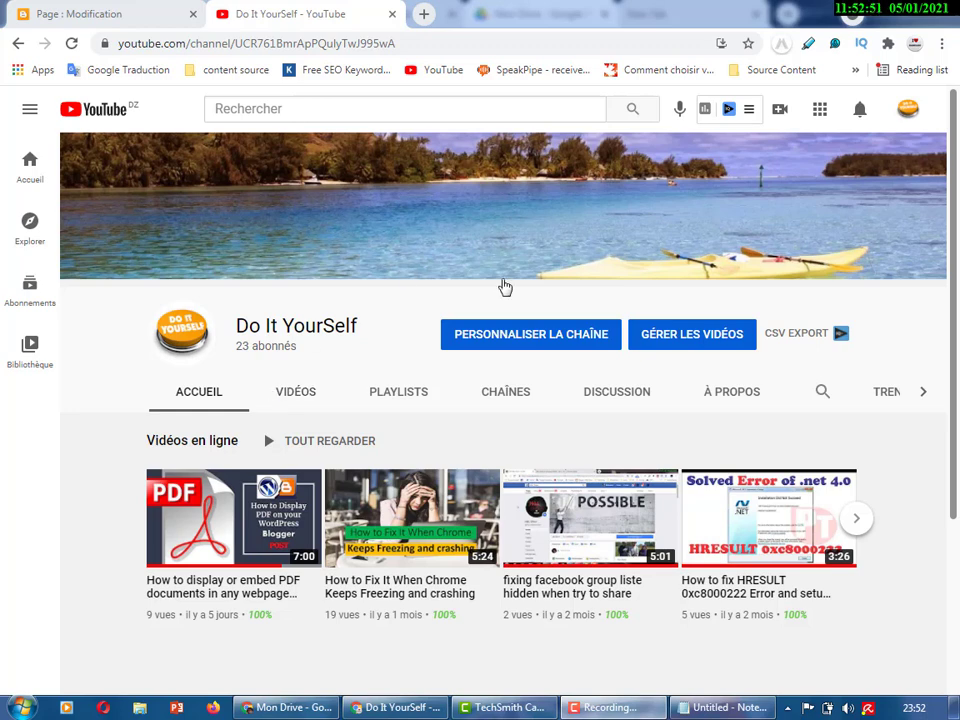
# Step: Upload kutub-pdf.net_6x2u6V.pdf from the kutub4you folder into My Drive using Importer des fichiers
pyautogui.moveTo(955, 232); pyautogui.dragTo(953, 270)
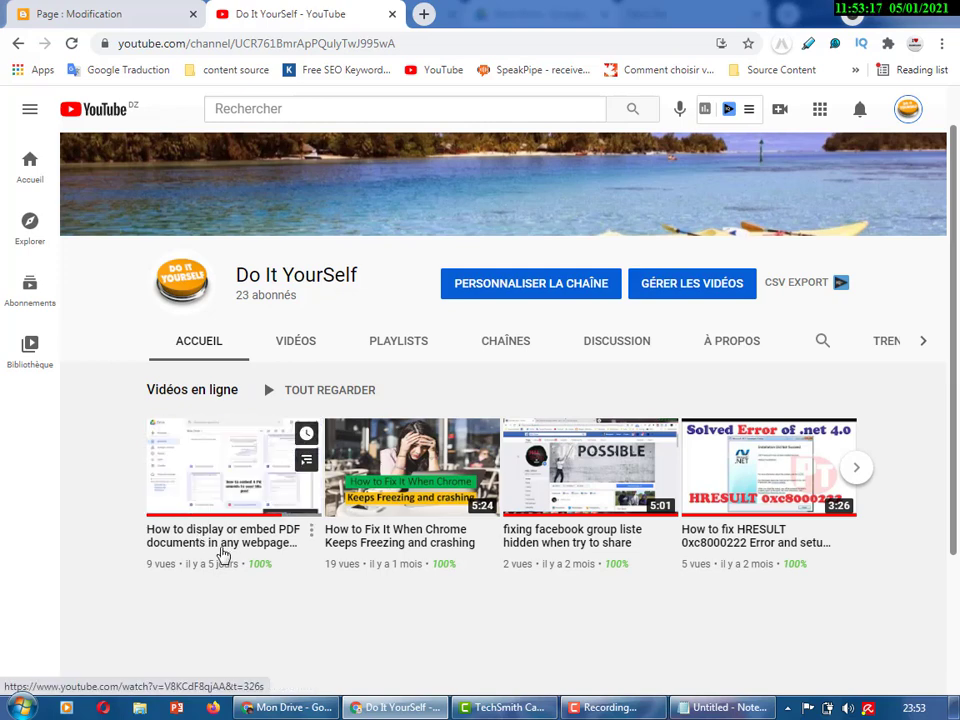
pyautogui.moveTo(256, 561)
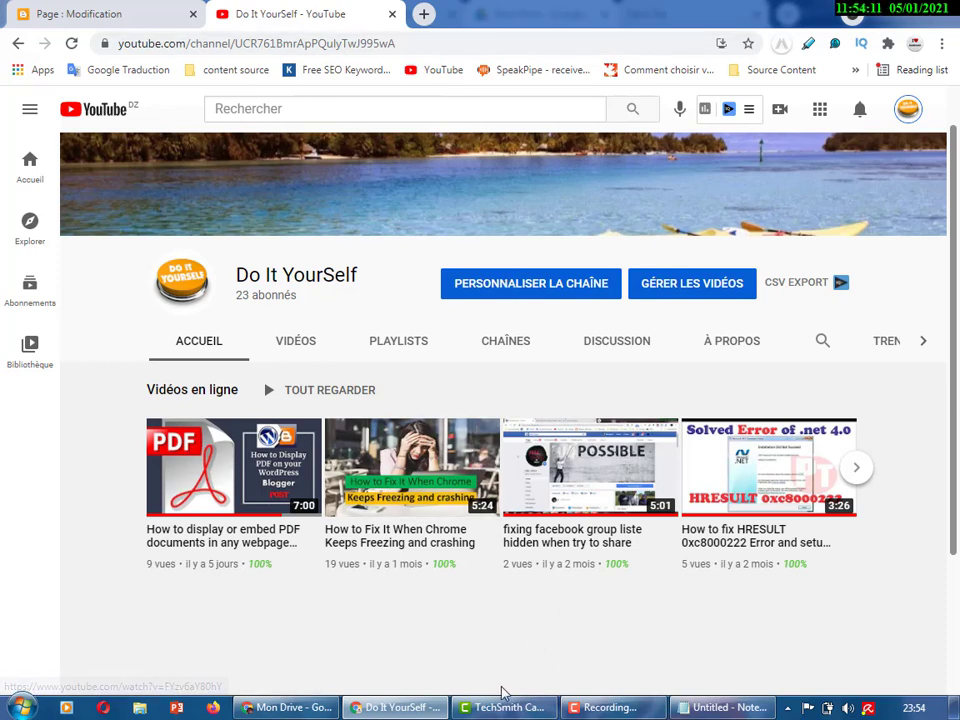
pyautogui.click(301, 708)
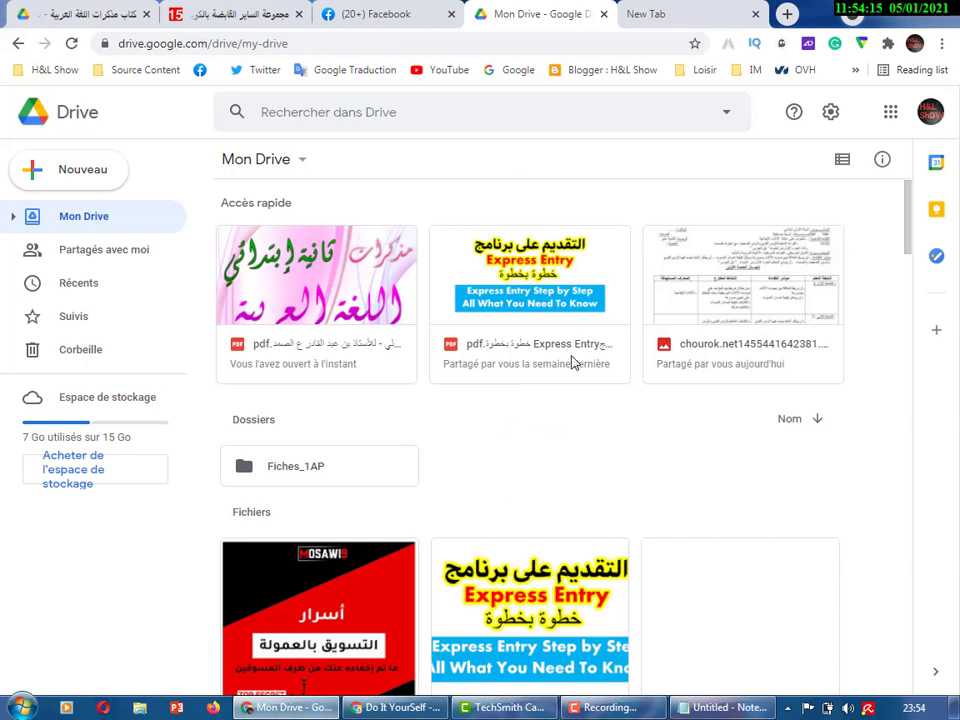
pyautogui.rightClick(640, 415)
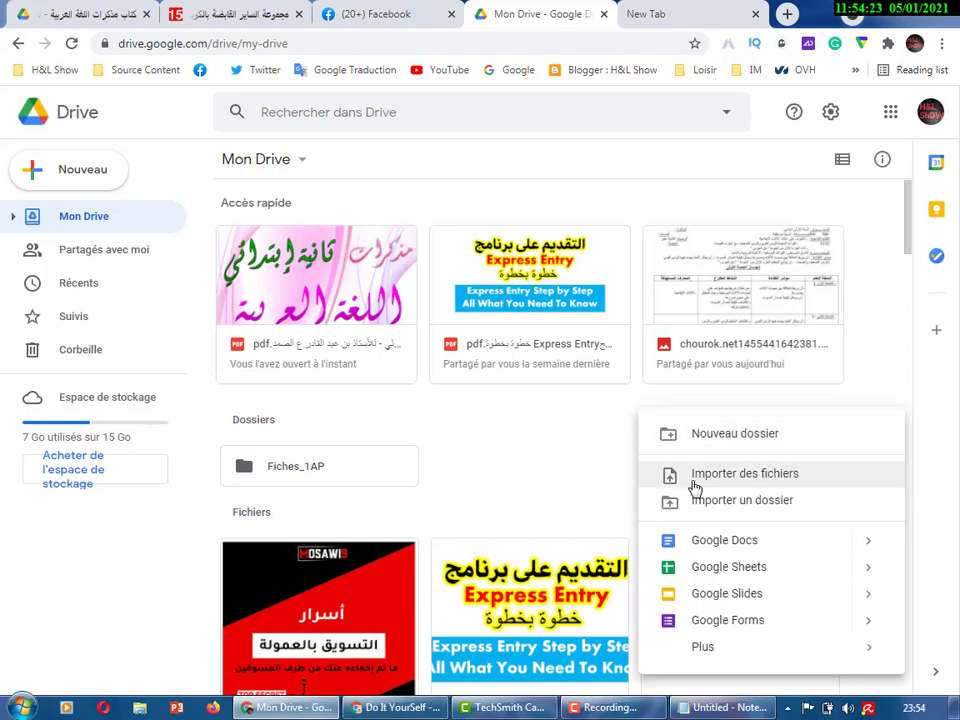
pyautogui.click(705, 484)
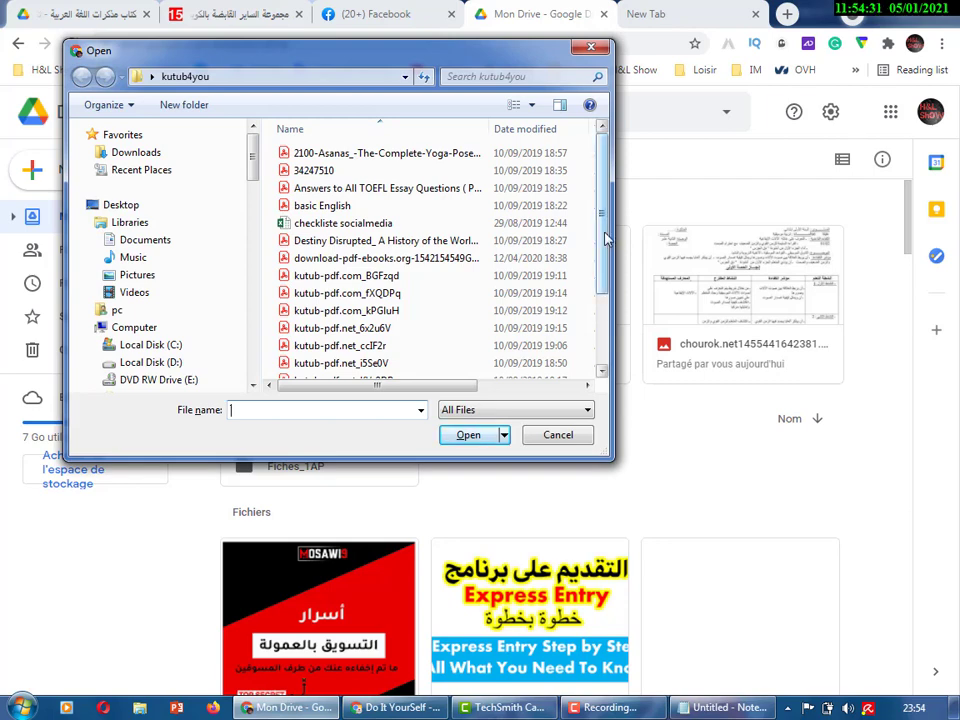
pyautogui.scroll(-1, 605, 243)
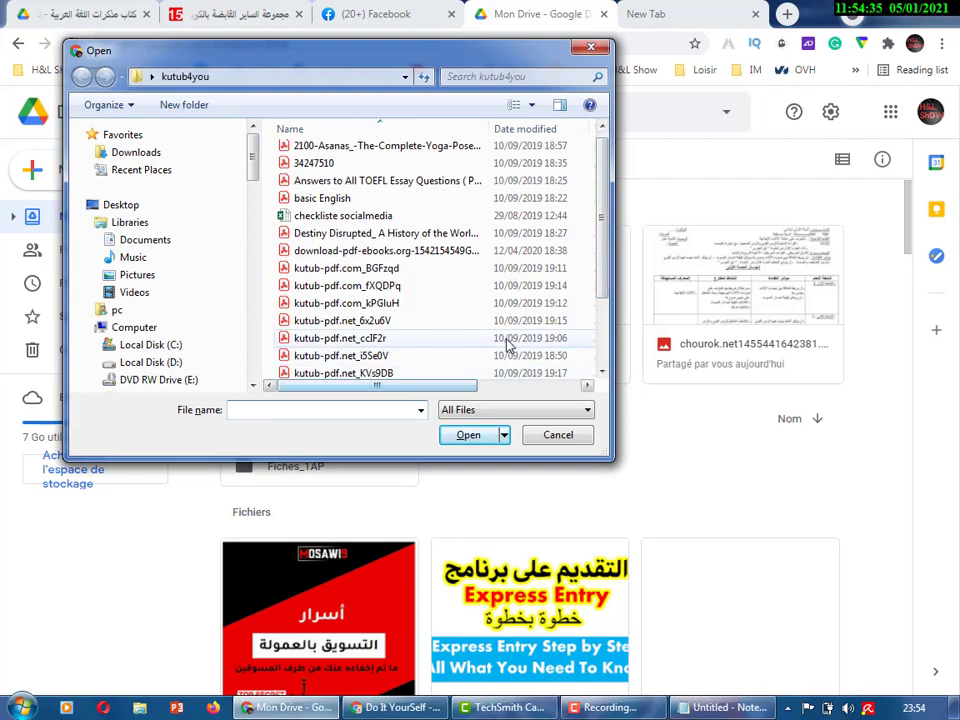
pyautogui.moveTo(613, 329); pyautogui.dragTo(777, 333)
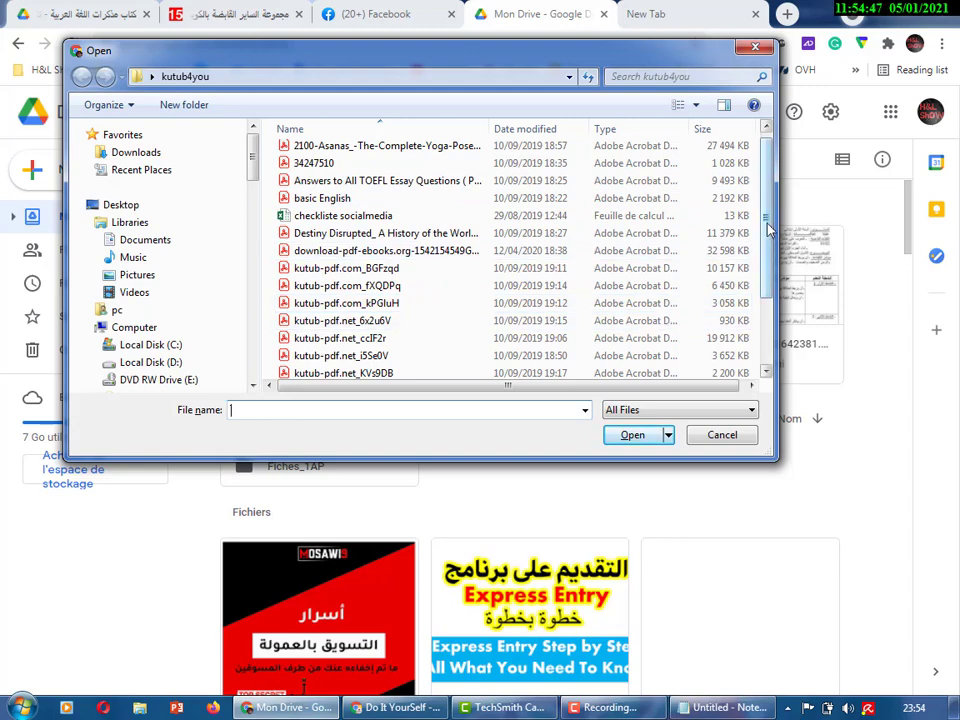
pyautogui.moveTo(767, 231); pyautogui.dragTo(765, 315)
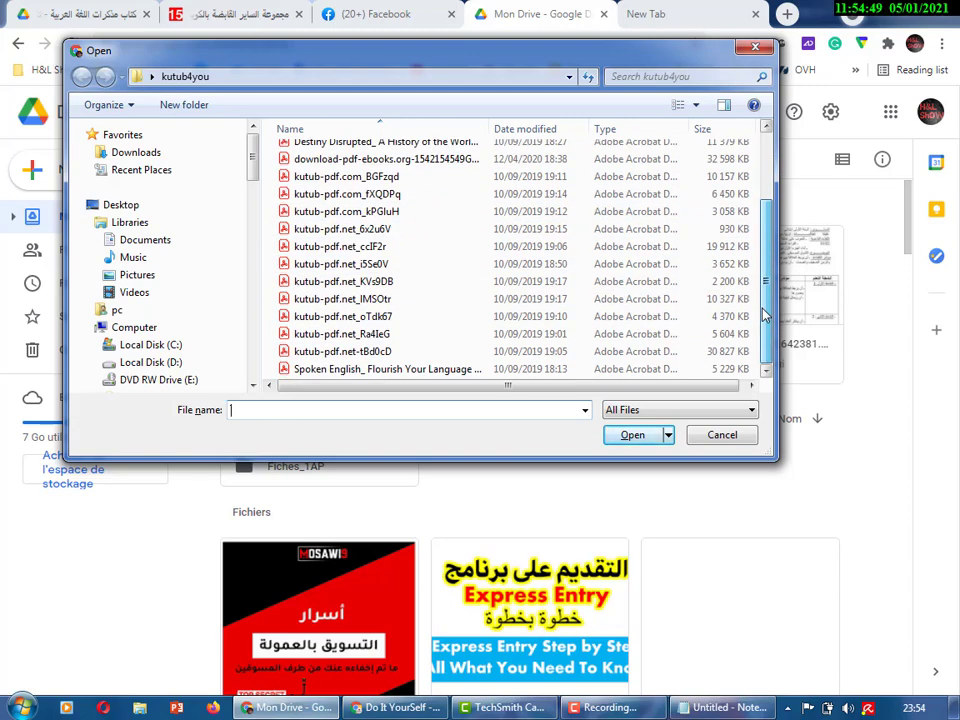
pyautogui.moveTo(765, 315); pyautogui.dragTo(767, 222)
pyautogui.doubleClick(670, 312)
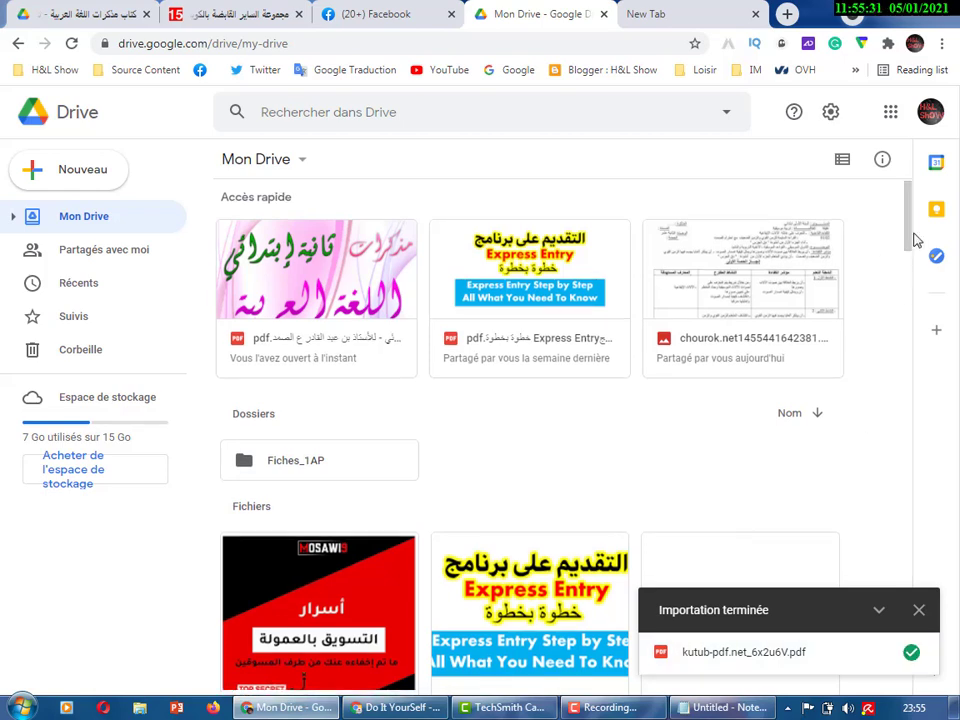
# Step: Open the Obtenir le lien sharing dialog for kutub-pdf.net_6x2u6V.pdf
pyautogui.scroll(-2, 911, 220)
pyautogui.scroll(-9, 905, 280)
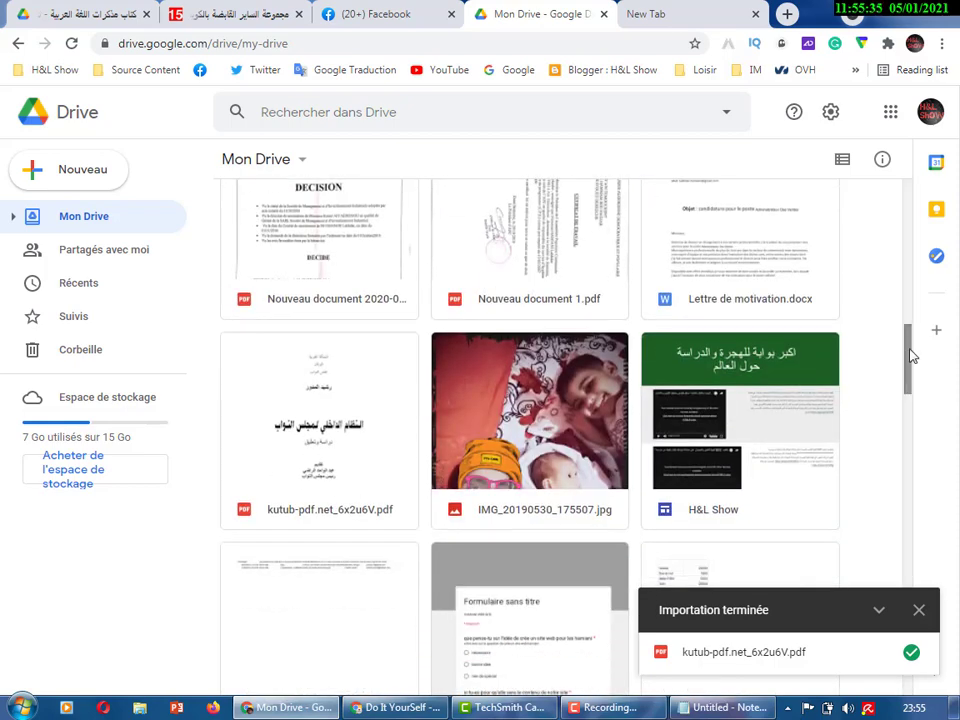
pyautogui.moveTo(910, 358); pyautogui.dragTo(908, 373)
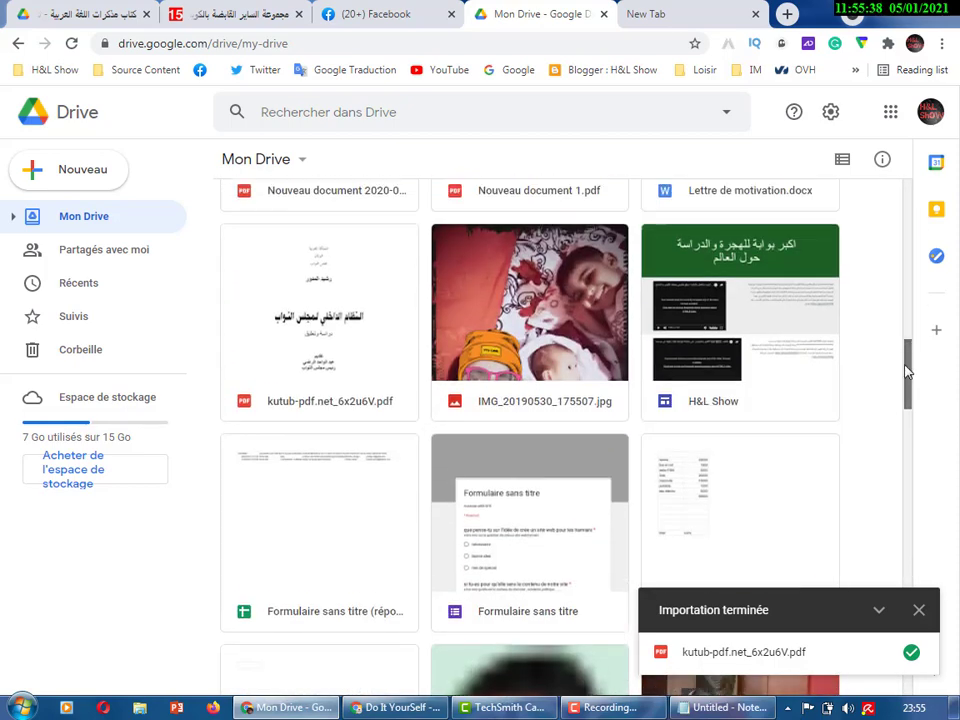
pyautogui.click(287, 249)
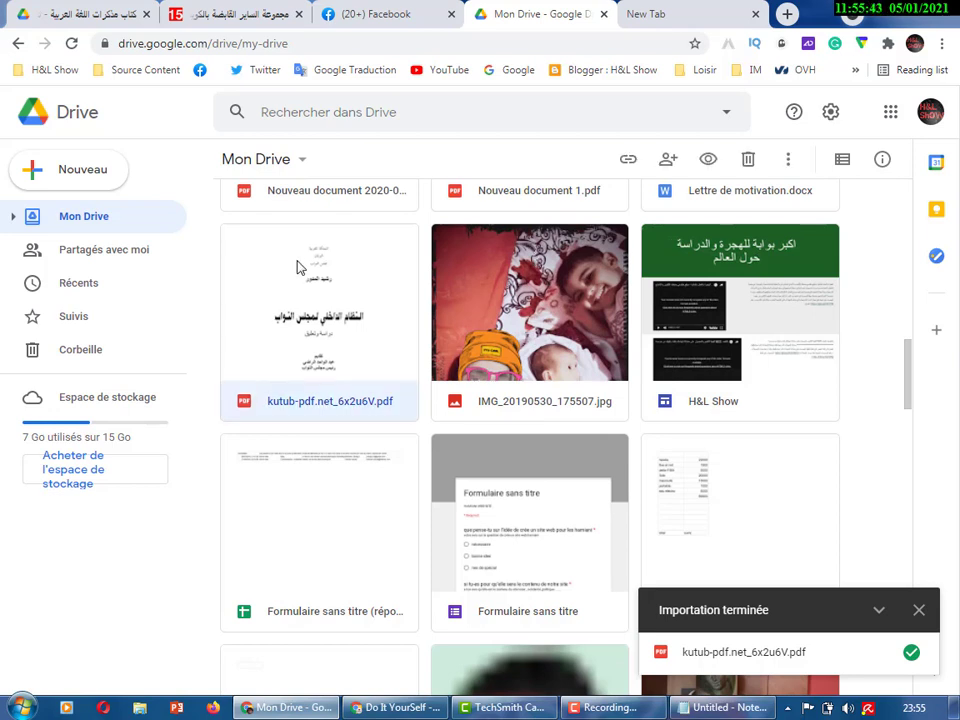
pyautogui.rightClick(297, 267)
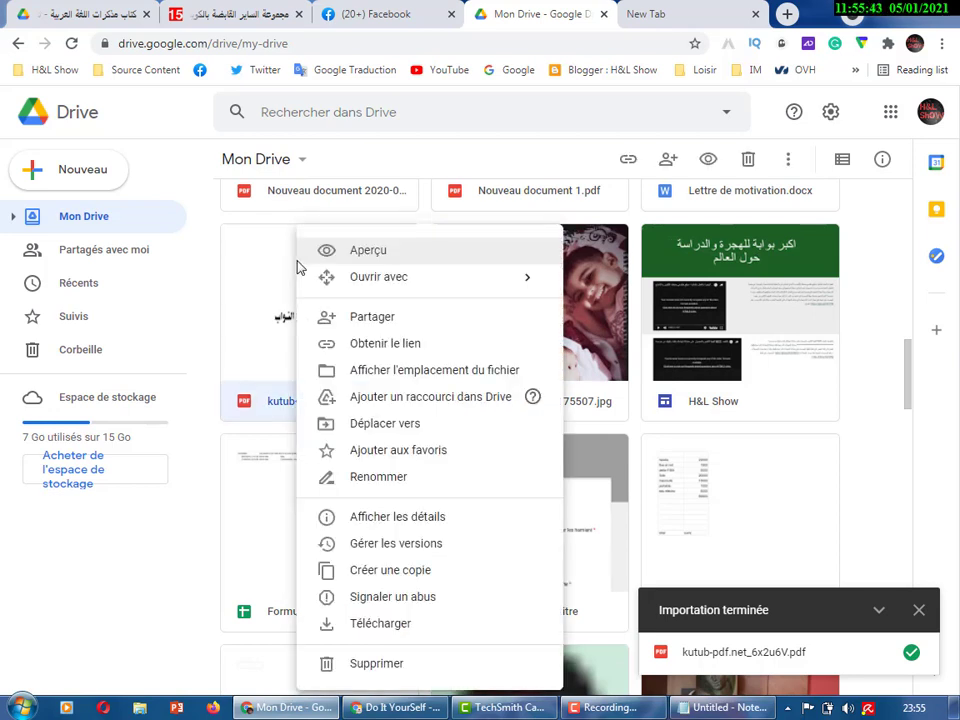
pyautogui.click(362, 345)
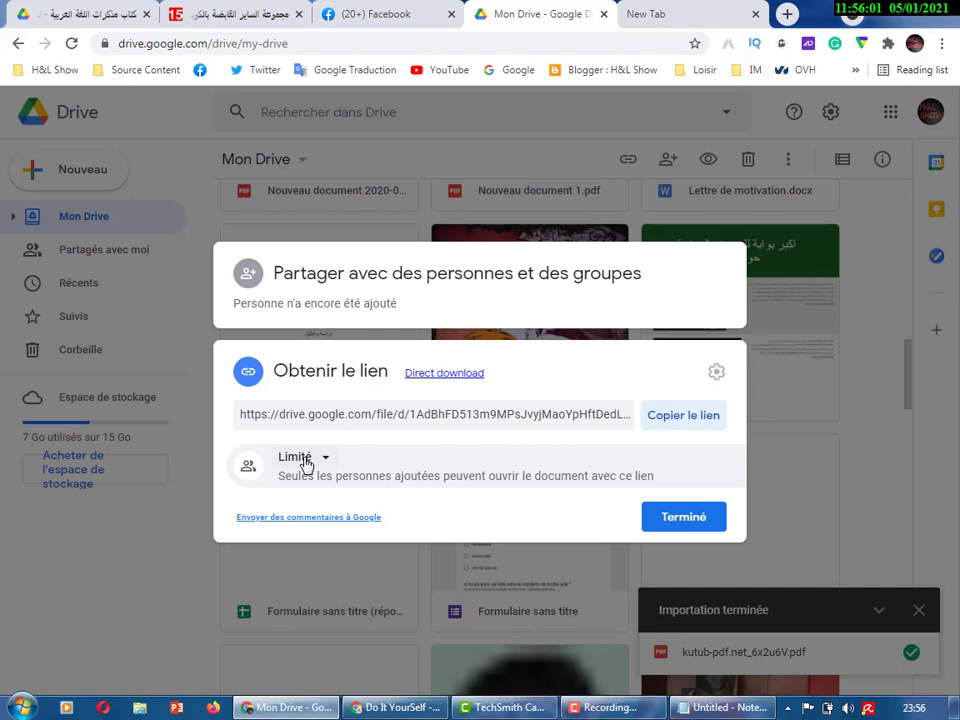
# Step: Set link access to Tous les utilisateurs disposant du lien with Lecteur rights
pyautogui.click(303, 458)
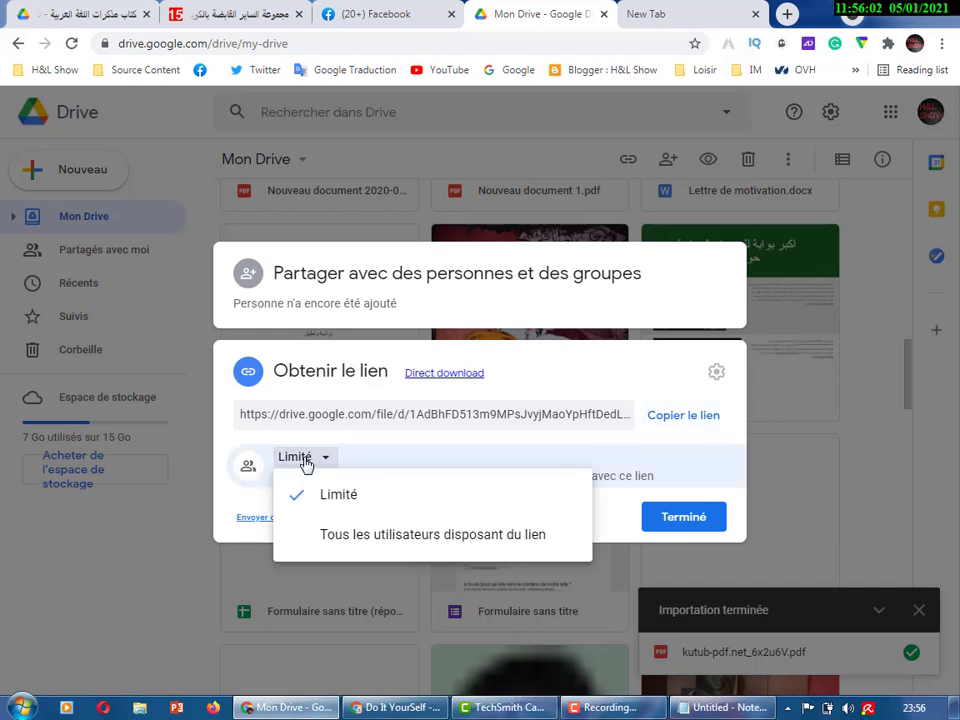
pyautogui.click(337, 539)
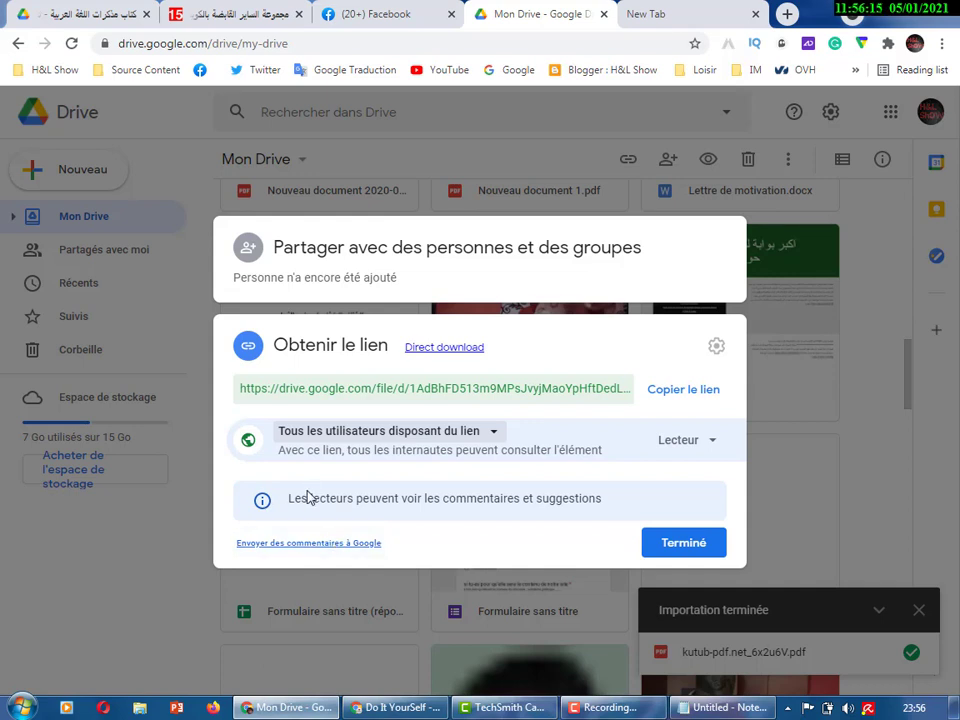
pyautogui.click(494, 434)
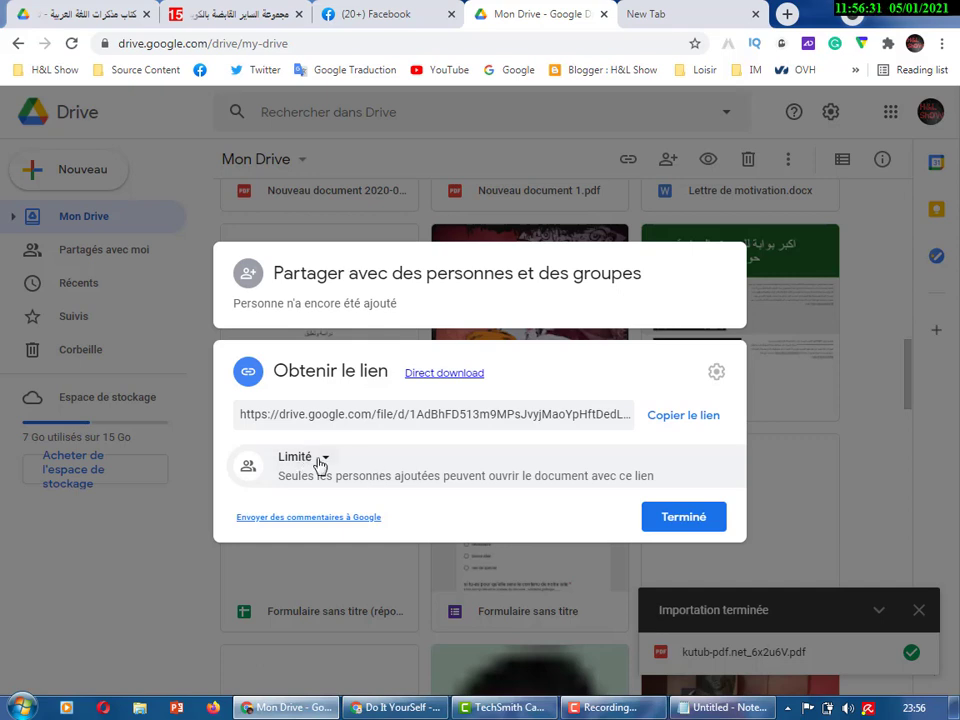
pyautogui.click(319, 461)
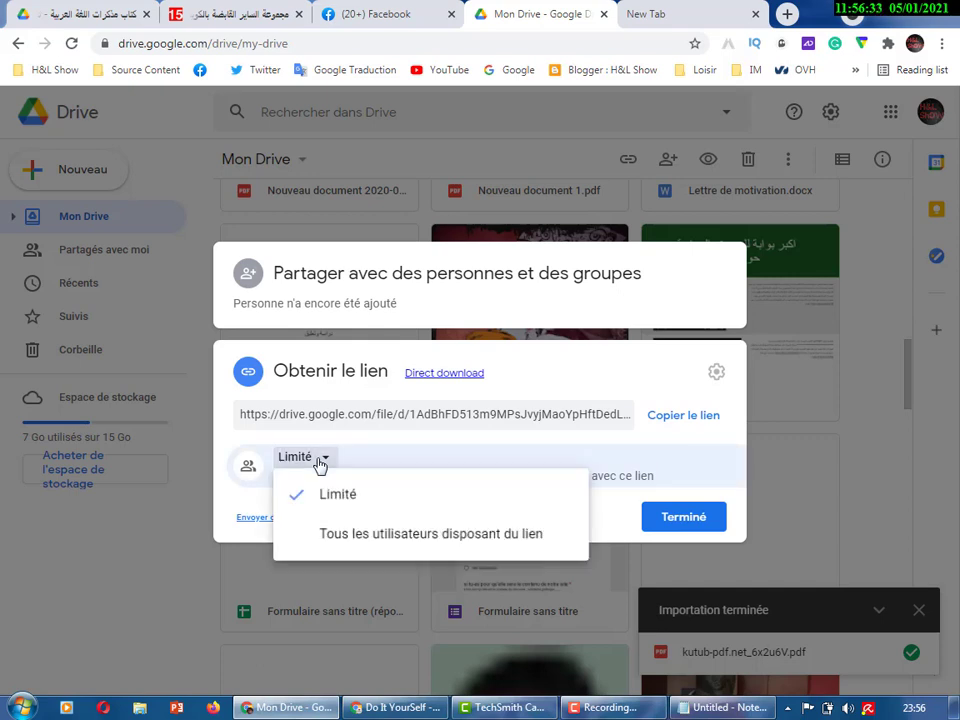
pyautogui.click(320, 540)
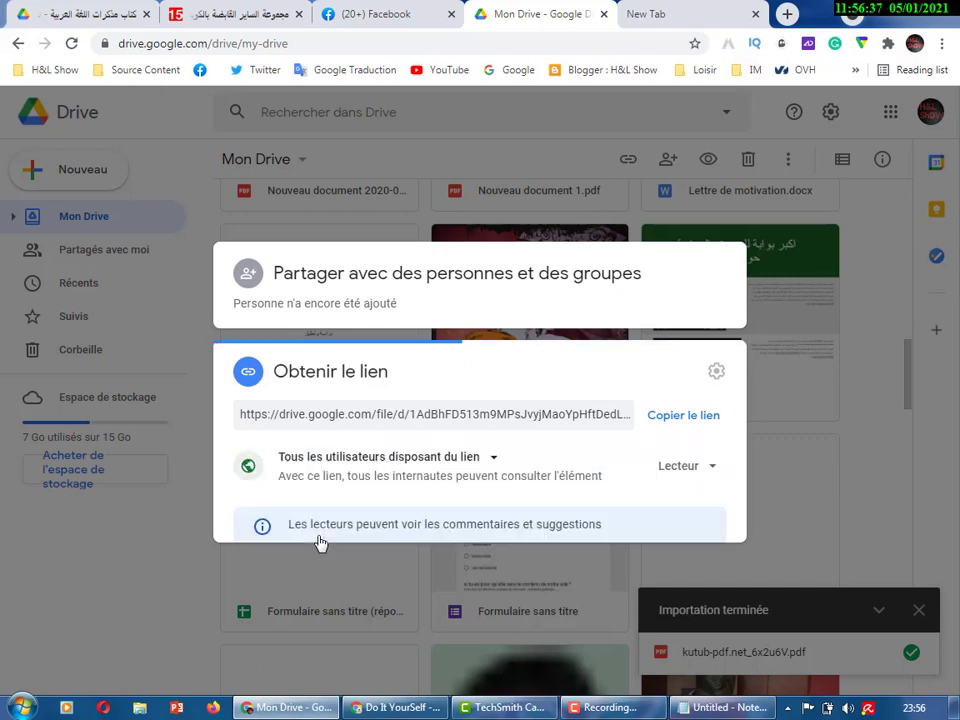
# Step: Copy the PDF's sharing link and close the sharing dialog with Terminé
pyautogui.click(673, 392)
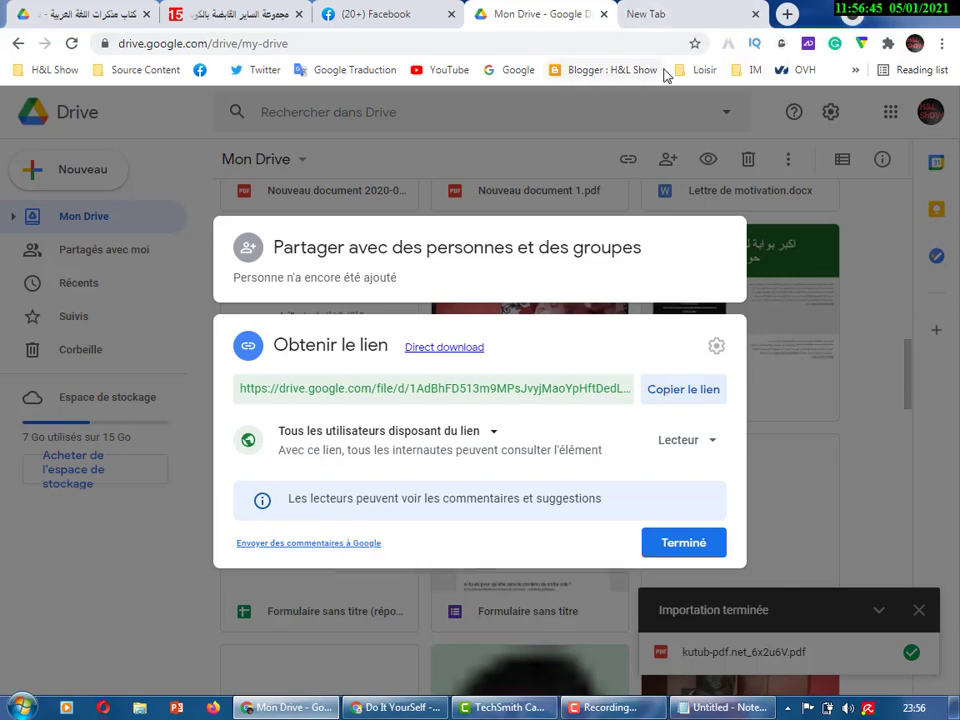
pyautogui.click(873, 423)
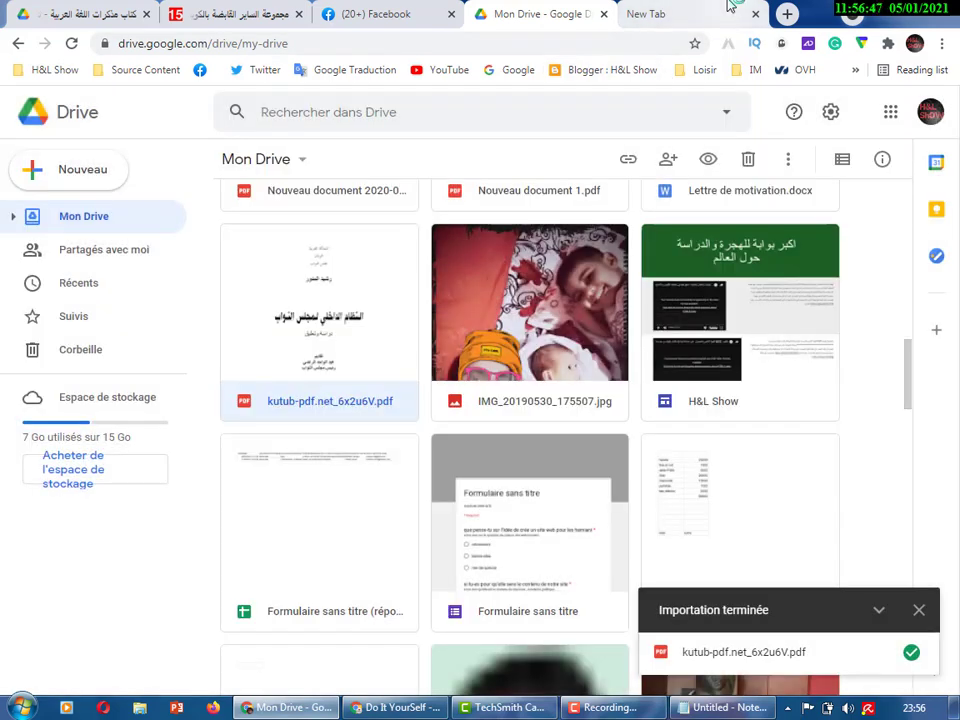
pyautogui.click(735, 12)
# Step: Open the copied Drive sharing link in the new tab
pyautogui.click(528, 40)
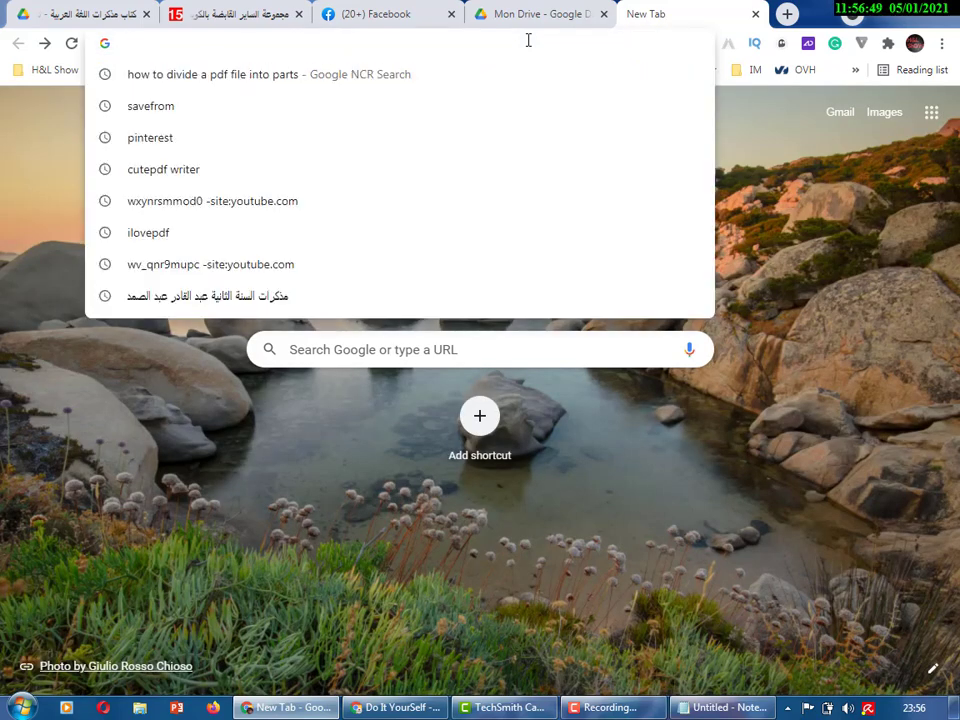
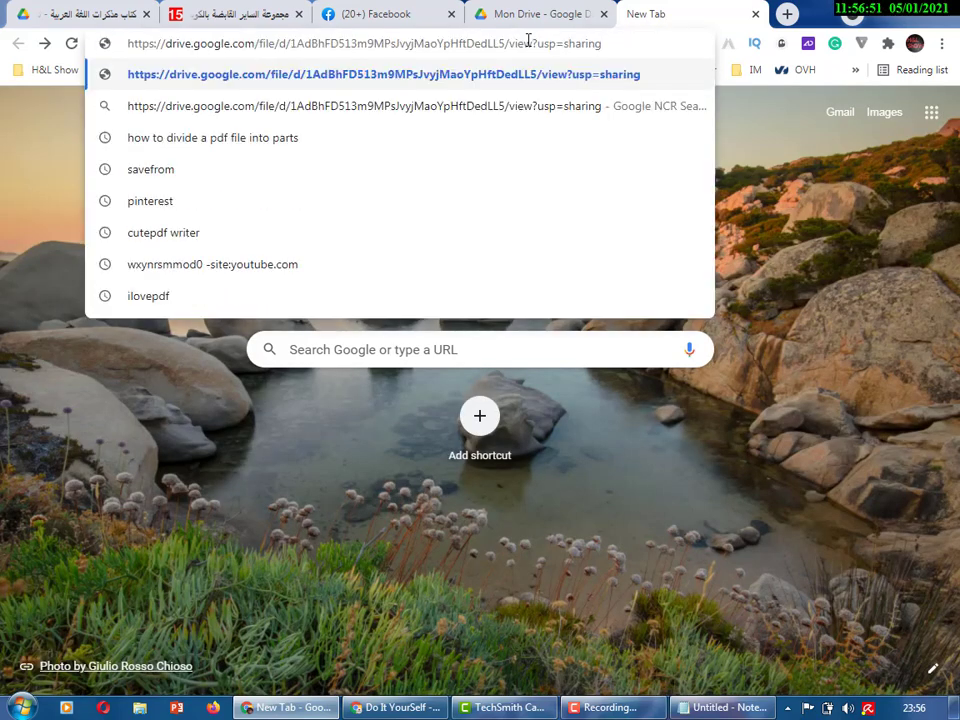
pyautogui.press('Return')
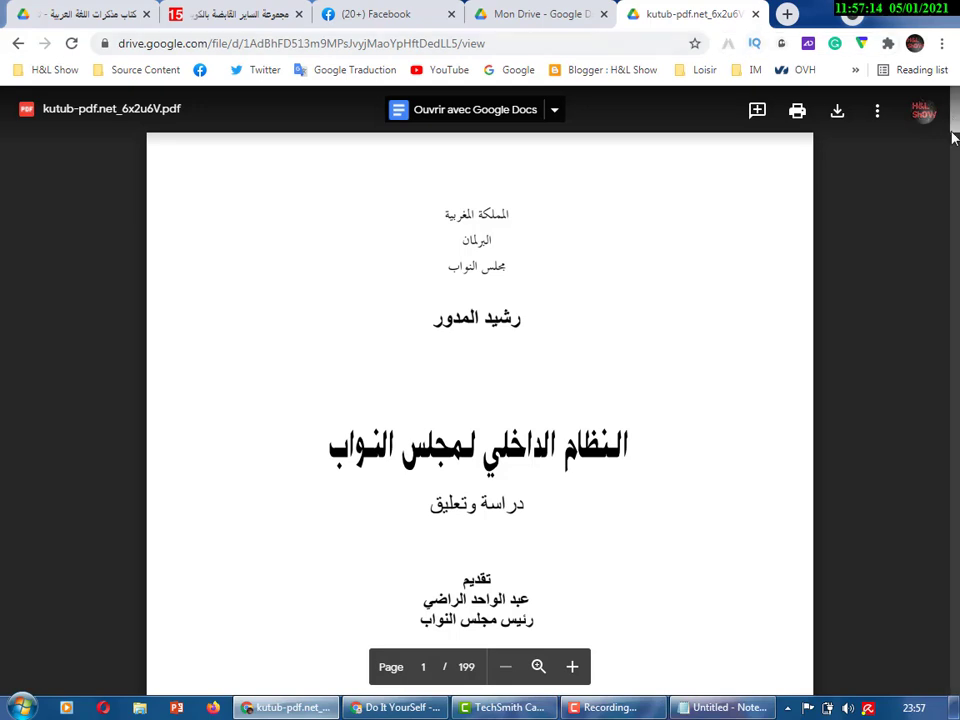
pyautogui.moveTo(953, 133); pyautogui.dragTo(957, 66)
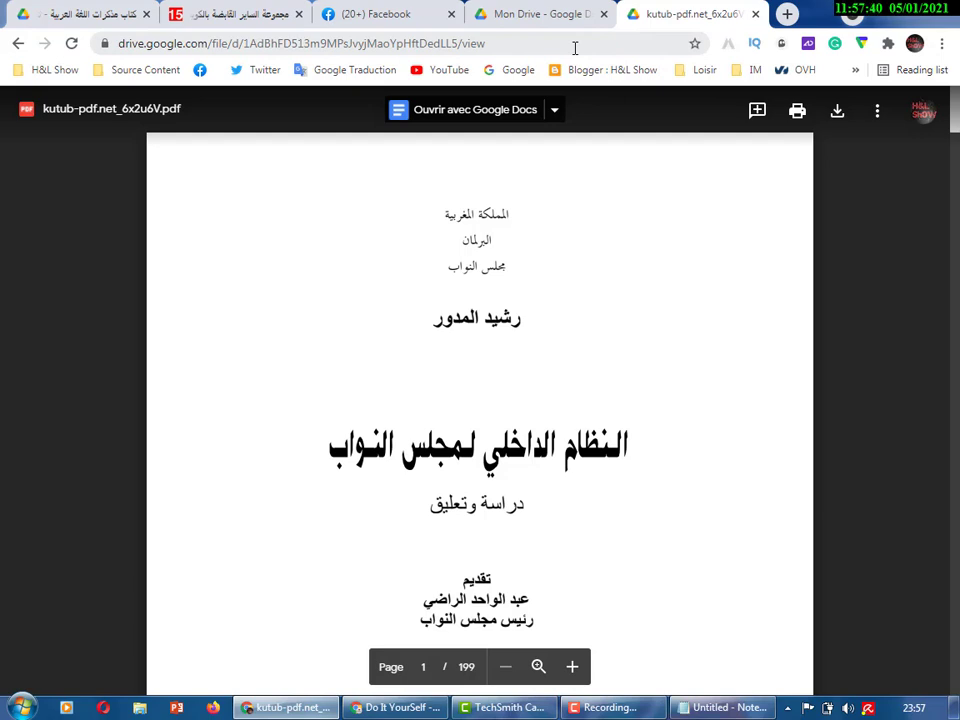
# Step: Copy the PDF viewer's address from Chrome and bring the Notepad link templates forward
pyautogui.click(575, 47)
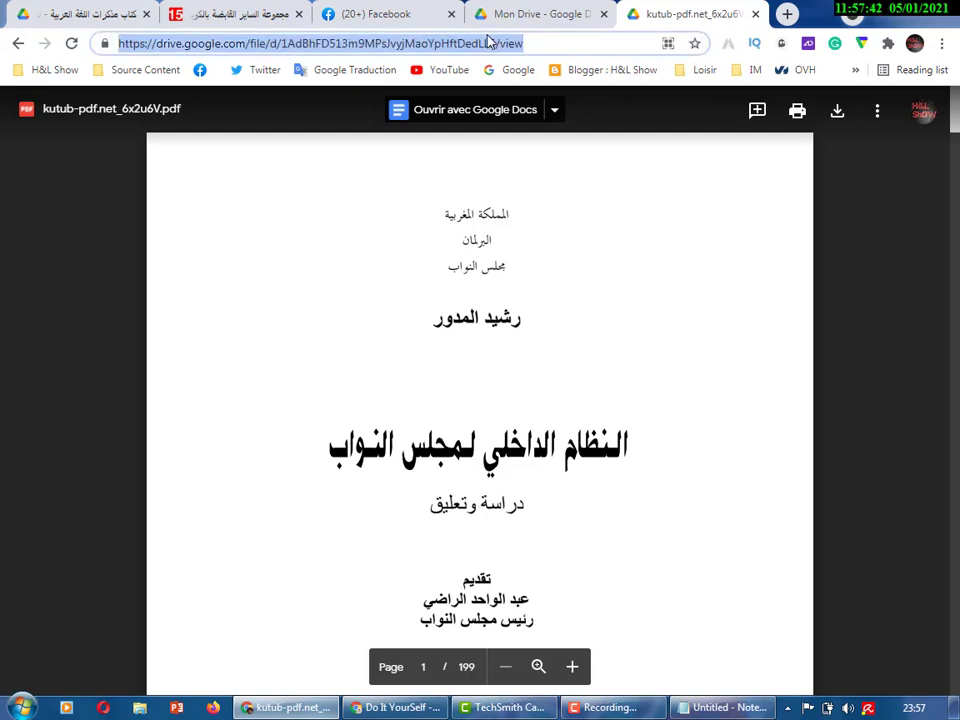
pyautogui.click(553, 41)
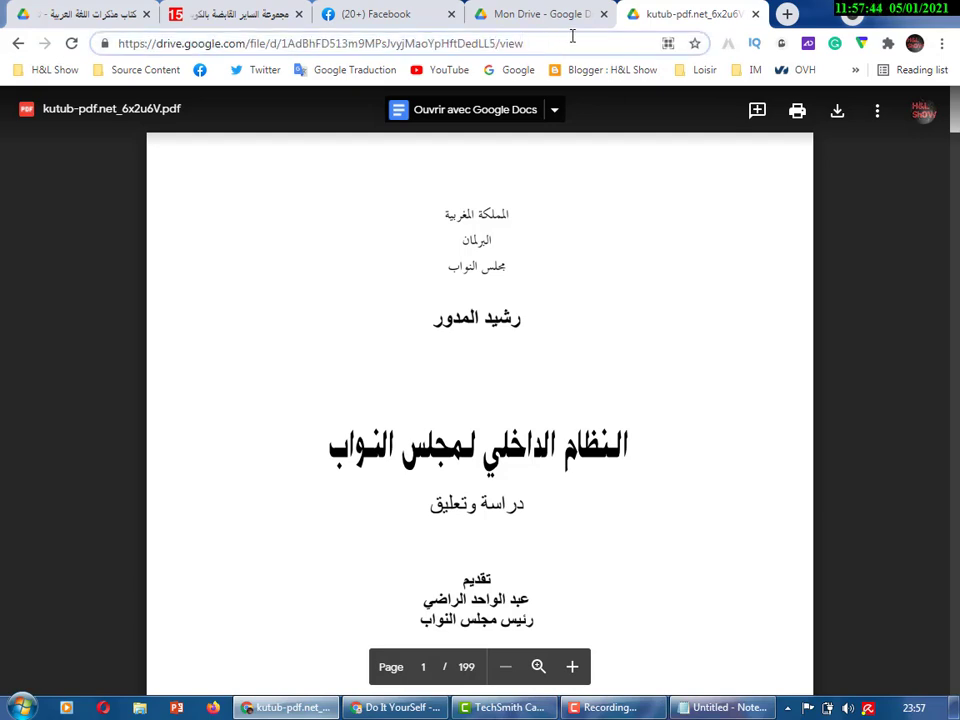
pyautogui.tripleClick(489, 47)
pyautogui.doubleClick(370, 43)
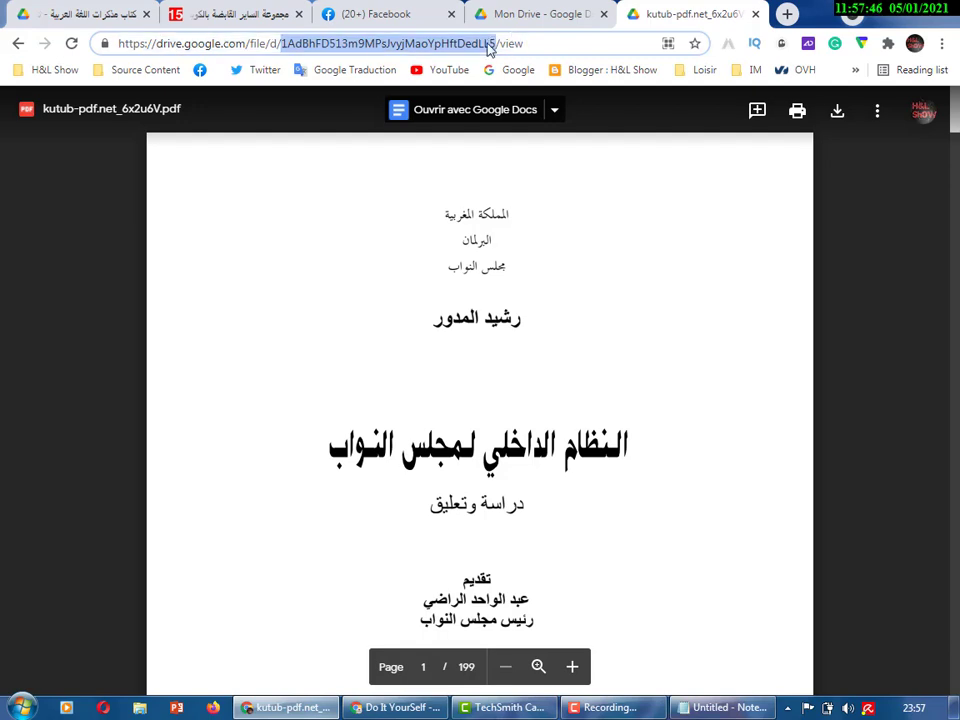
pyautogui.tripleClick(370, 43)
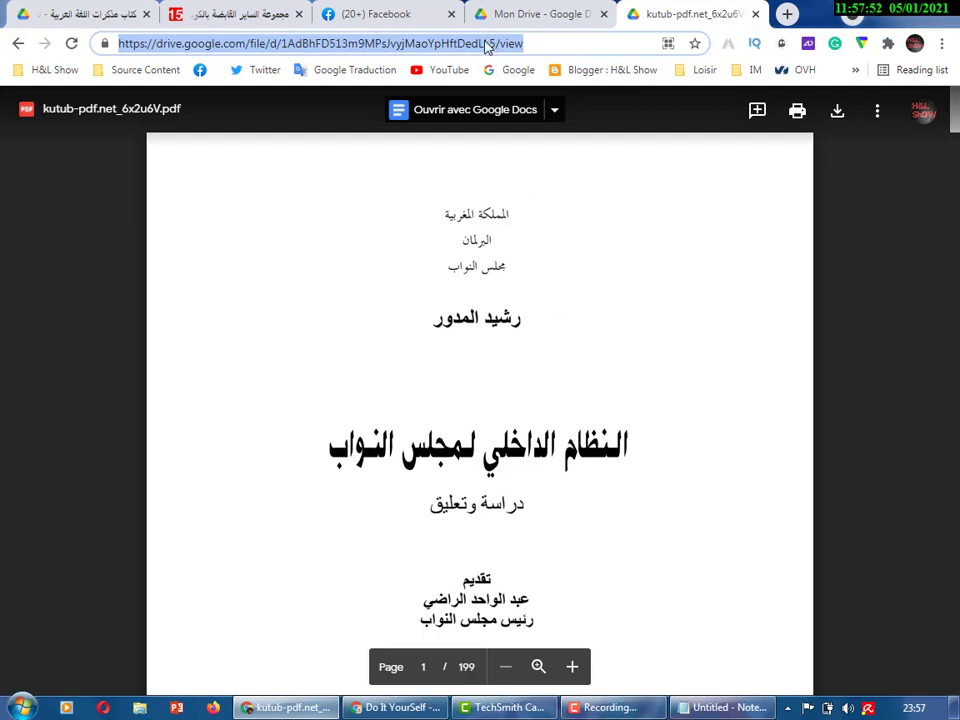
pyautogui.rightClick(487, 44)
pyautogui.click(524, 101)
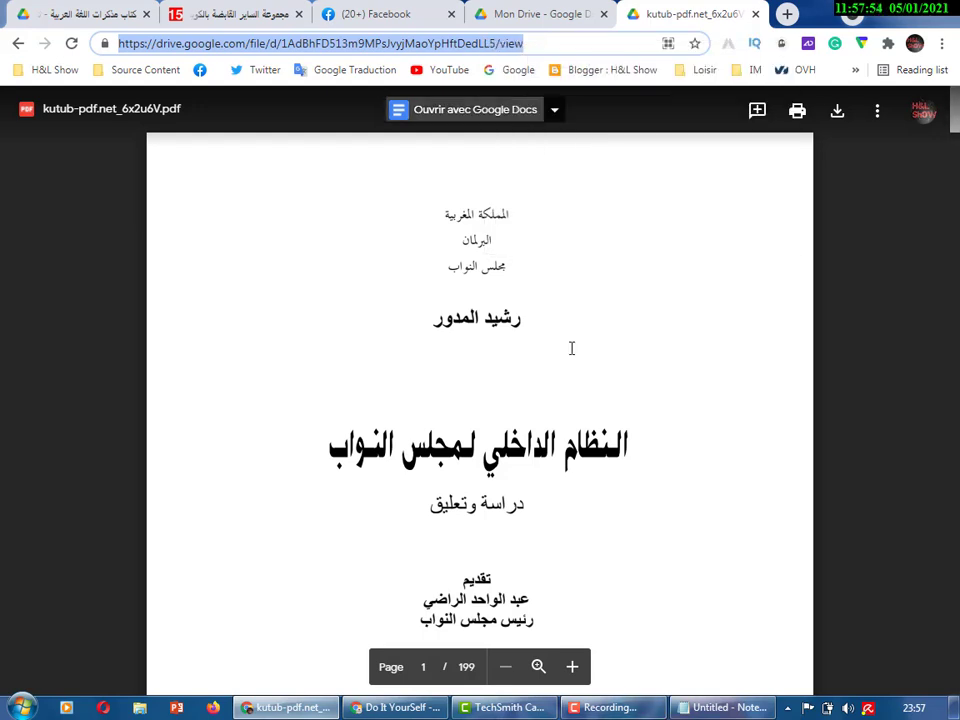
pyautogui.click(720, 707)
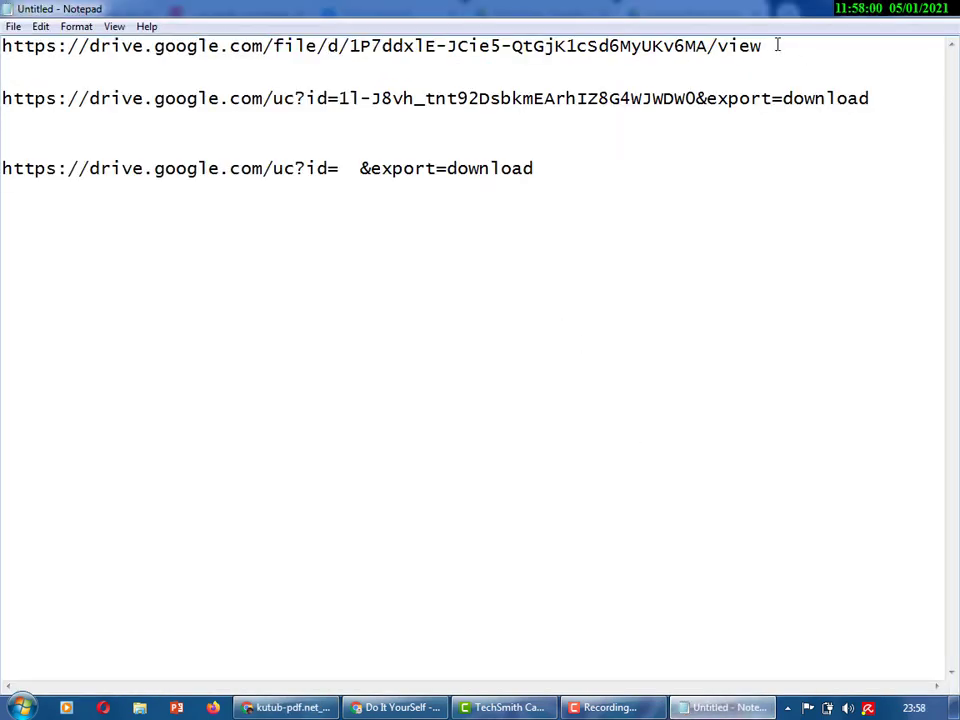
# Step: Replace the old Drive link on Notepad's first line with the copied PDF link
pyautogui.moveTo(778, 45); pyautogui.dragTo(5, 33)
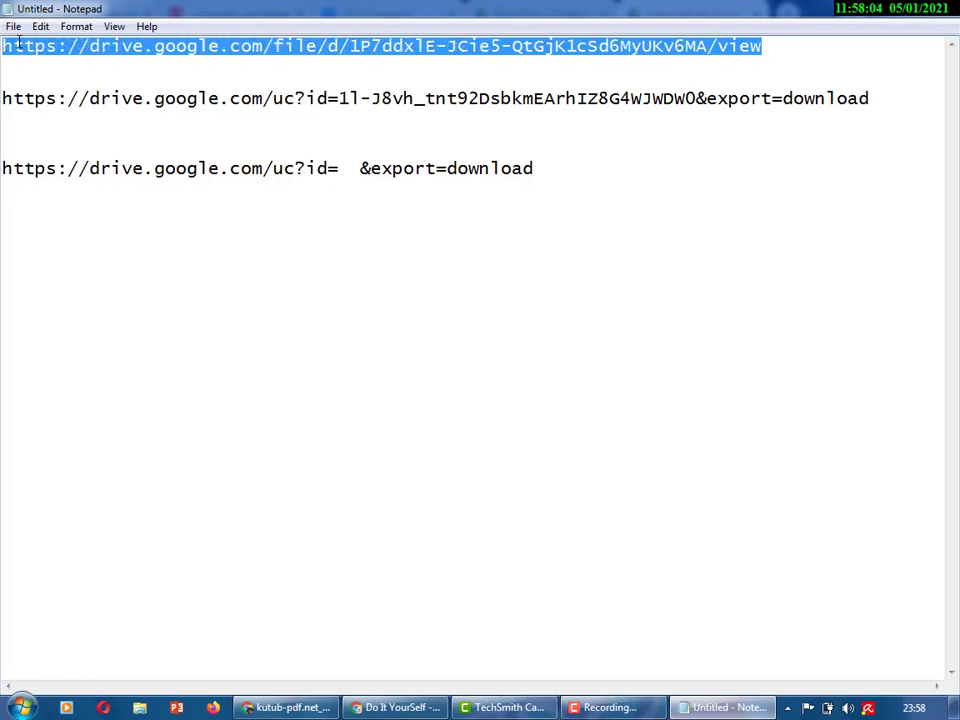
pyautogui.rightClick(16, 34)
pyautogui.click(62, 112)
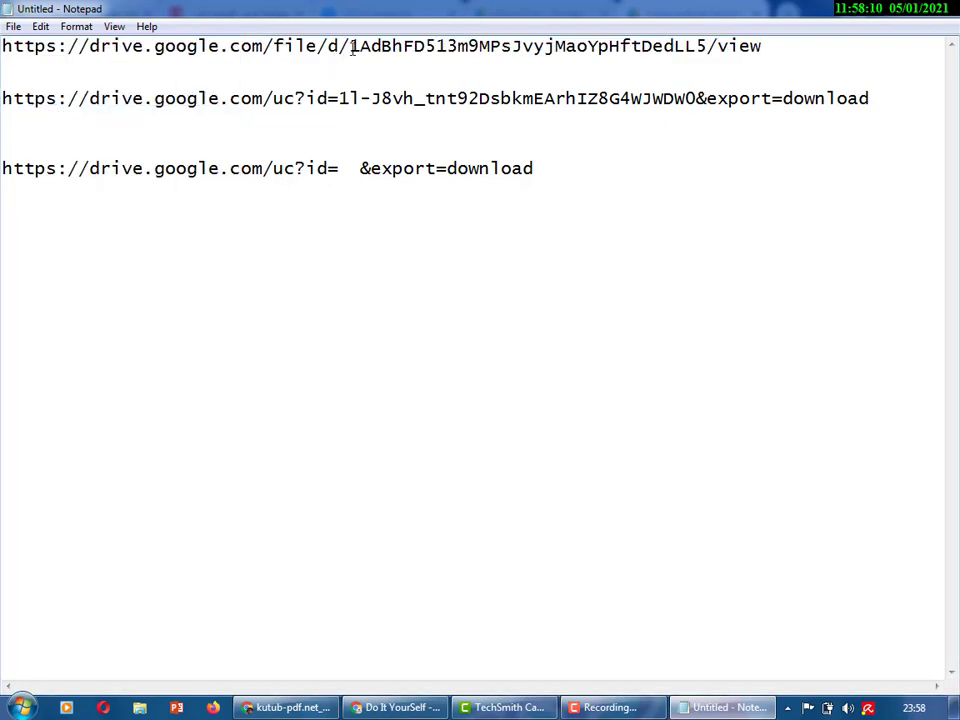
# Step: Copy the file ID between file/d/ and /view in the first link
pyautogui.moveTo(352, 45); pyautogui.dragTo(704, 54)
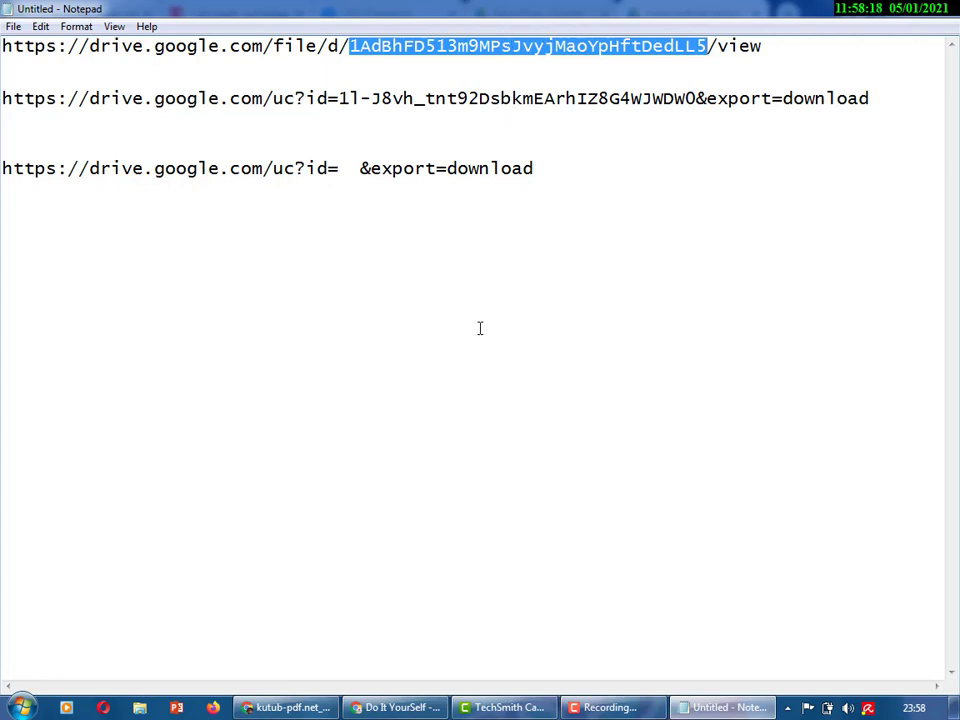
pyautogui.click(590, 712)
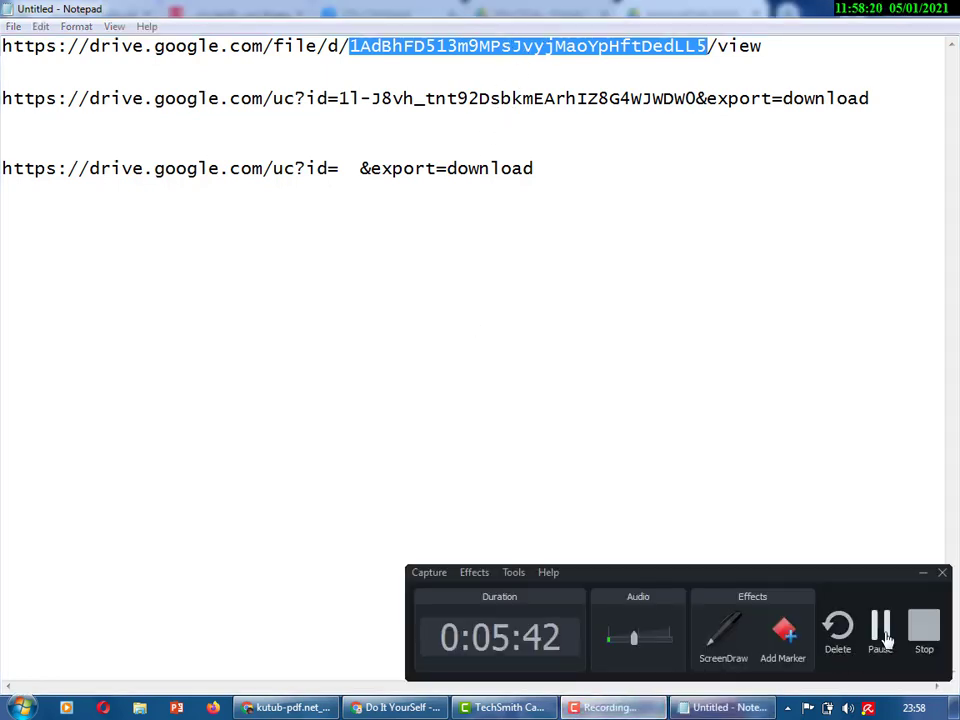
pyautogui.click(877, 684)
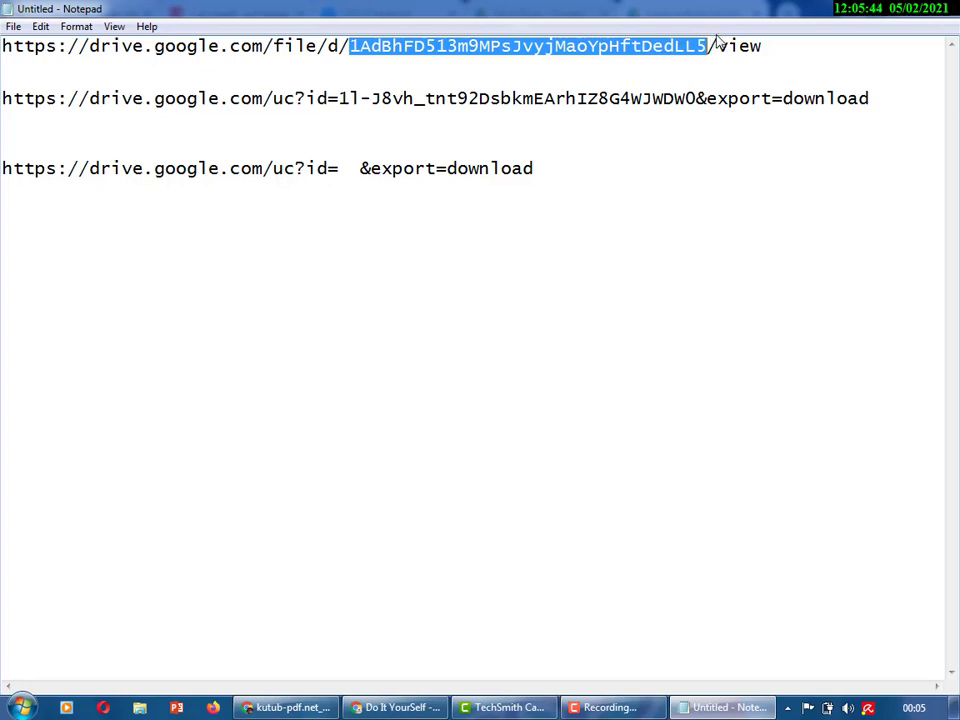
pyautogui.moveTo(719, 47); pyautogui.dragTo(758, 56)
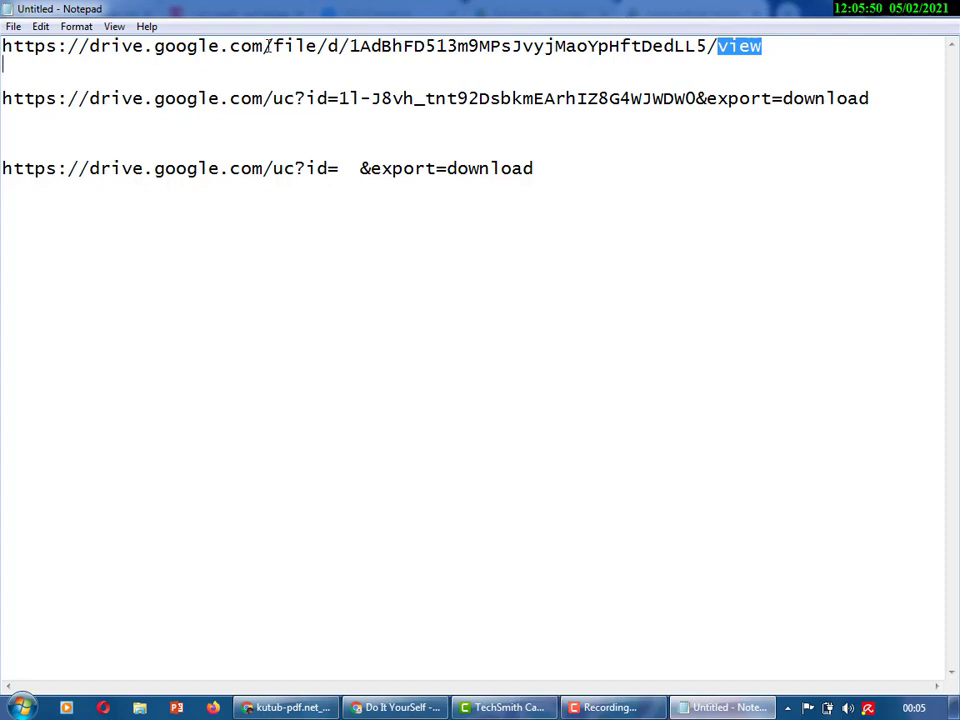
pyautogui.moveTo(272, 50); pyautogui.dragTo(345, 54)
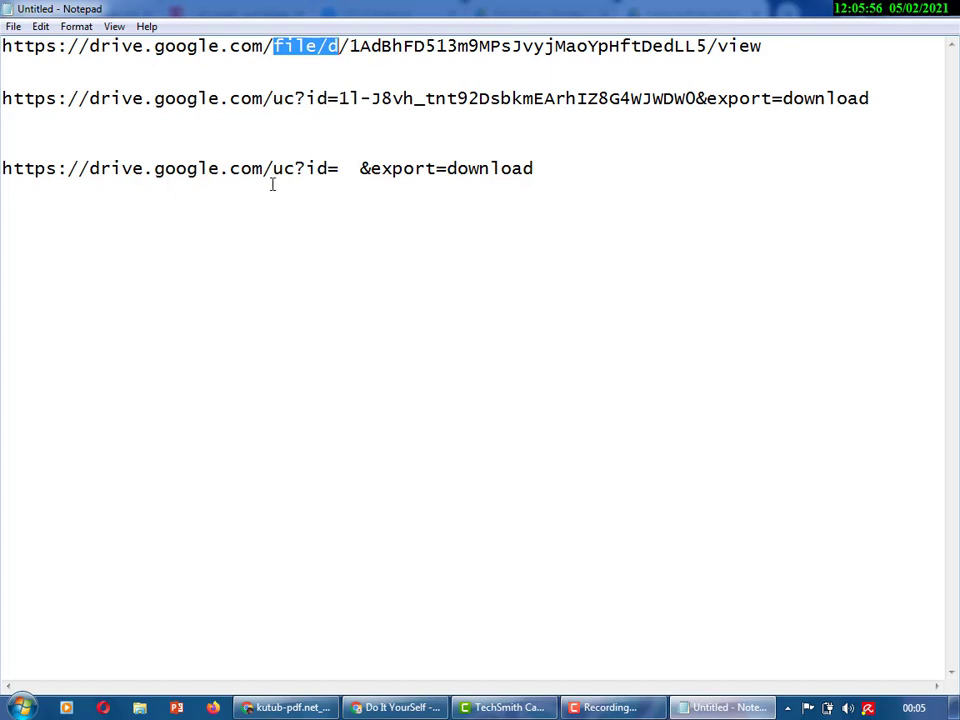
pyautogui.click(311, 221)
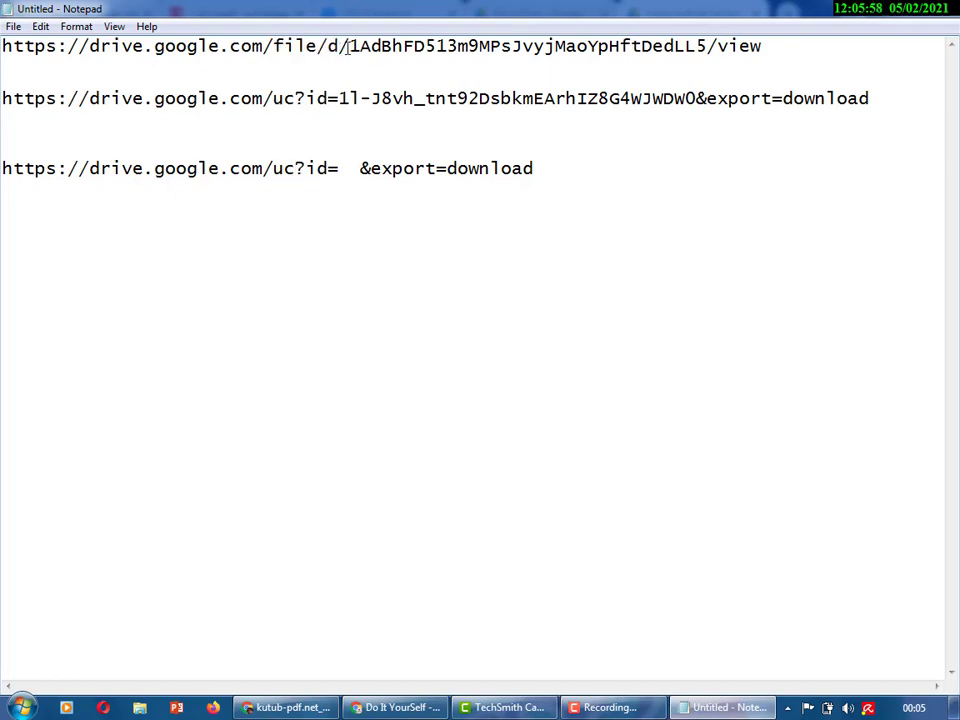
pyautogui.moveTo(348, 46); pyautogui.dragTo(708, 46)
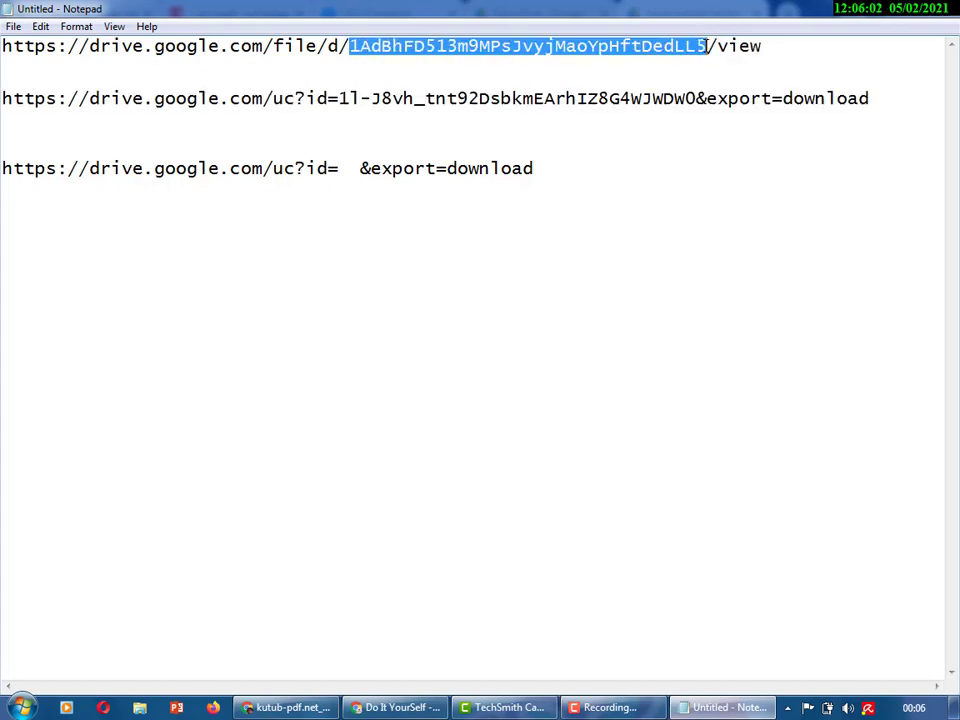
pyautogui.rightClick(693, 40)
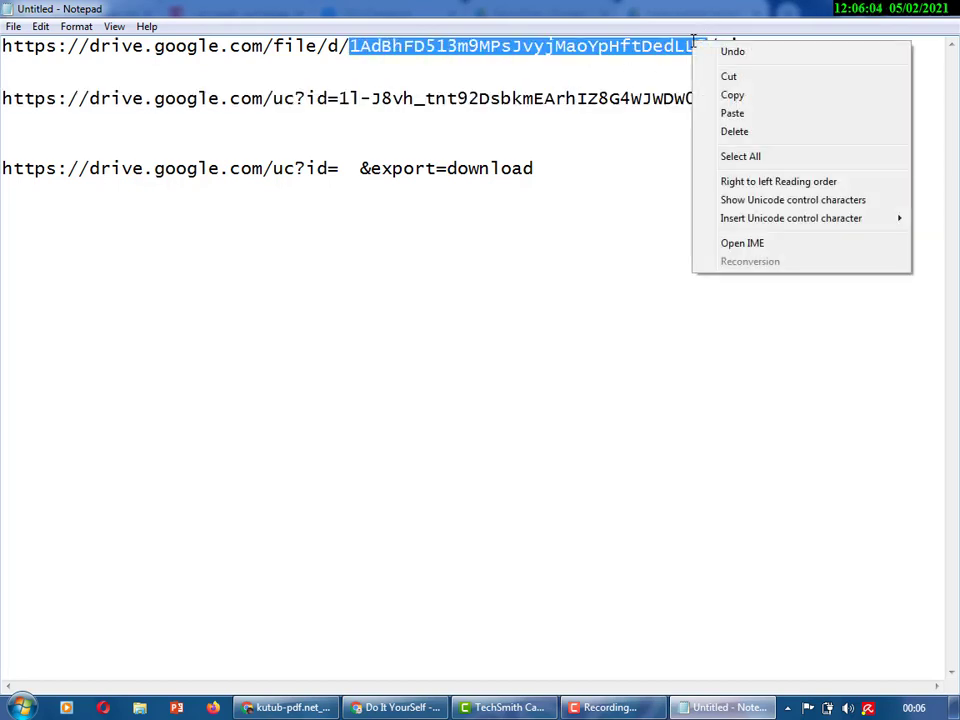
pyautogui.click(720, 95)
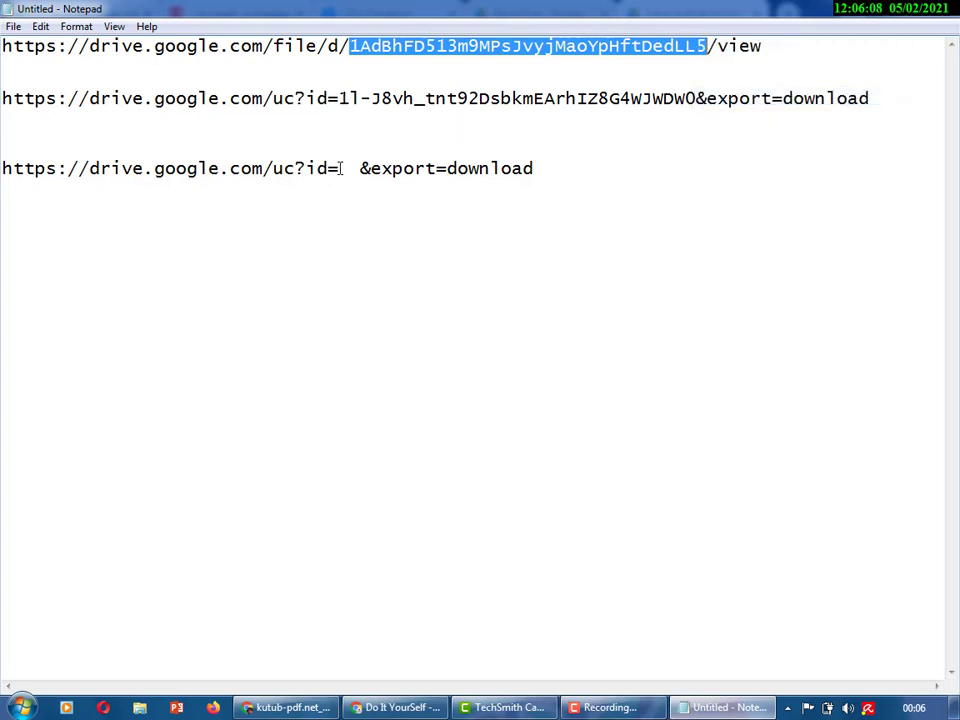
# Step: Paste the file ID after id= in the uc?id=…&export=download template and copy that line
pyautogui.moveTo(340, 168); pyautogui.dragTo(362, 171)
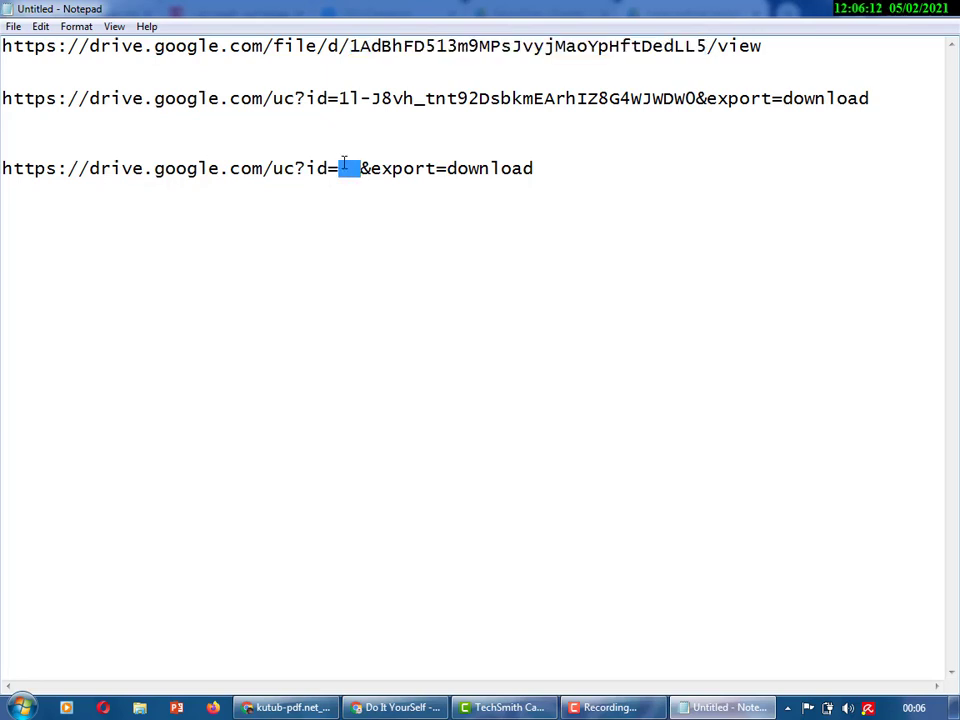
pyautogui.rightClick(345, 168)
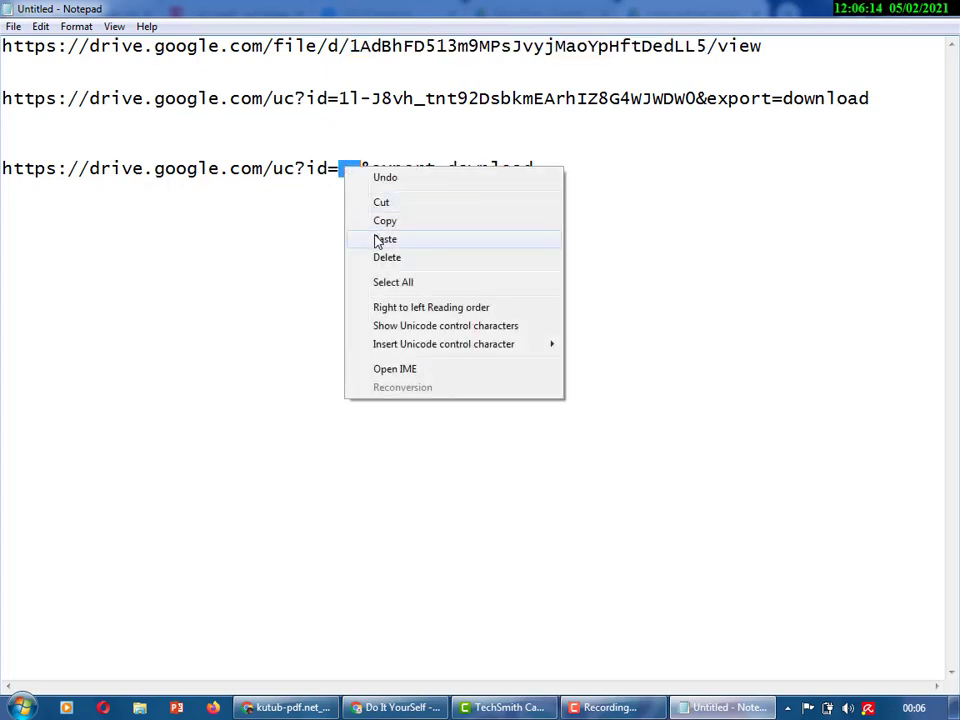
pyautogui.click(384, 238)
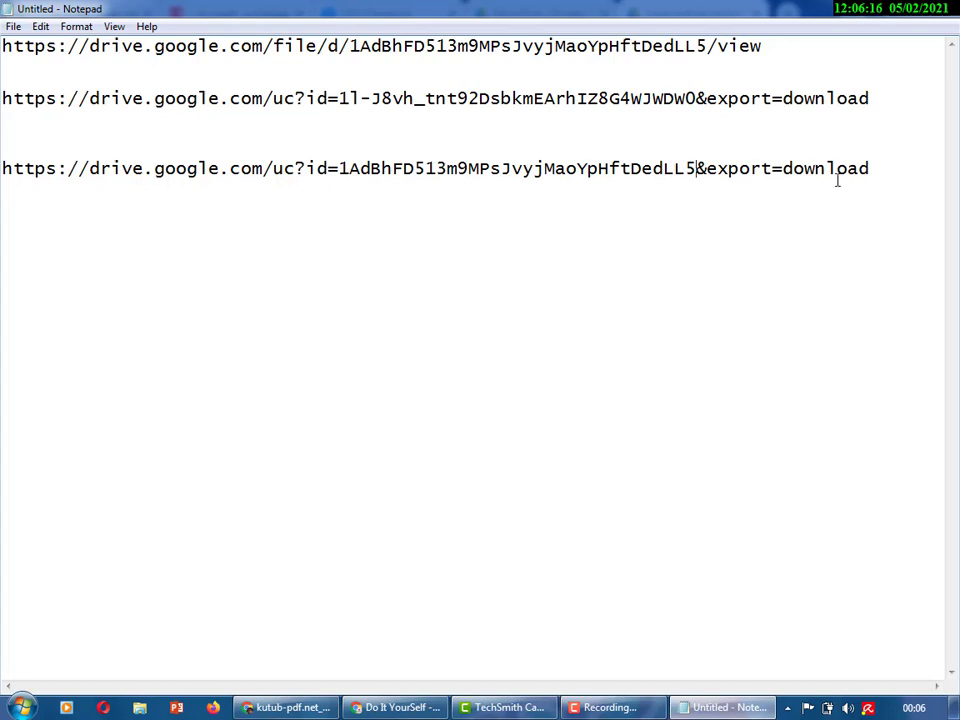
pyautogui.moveTo(876, 165); pyautogui.dragTo(408, 152)
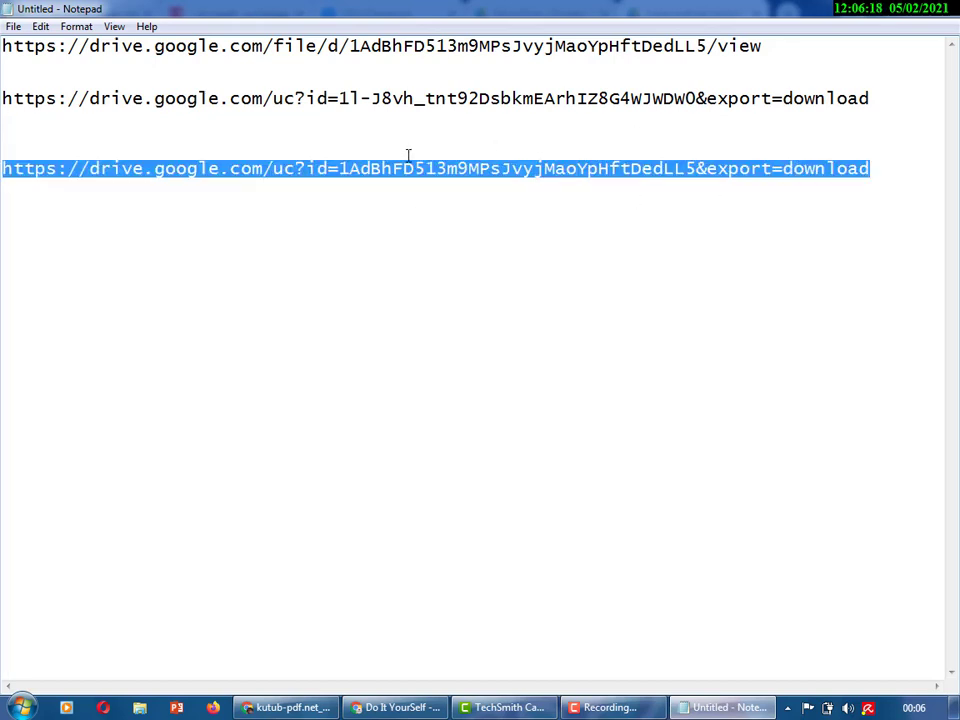
pyautogui.rightClick(370, 177)
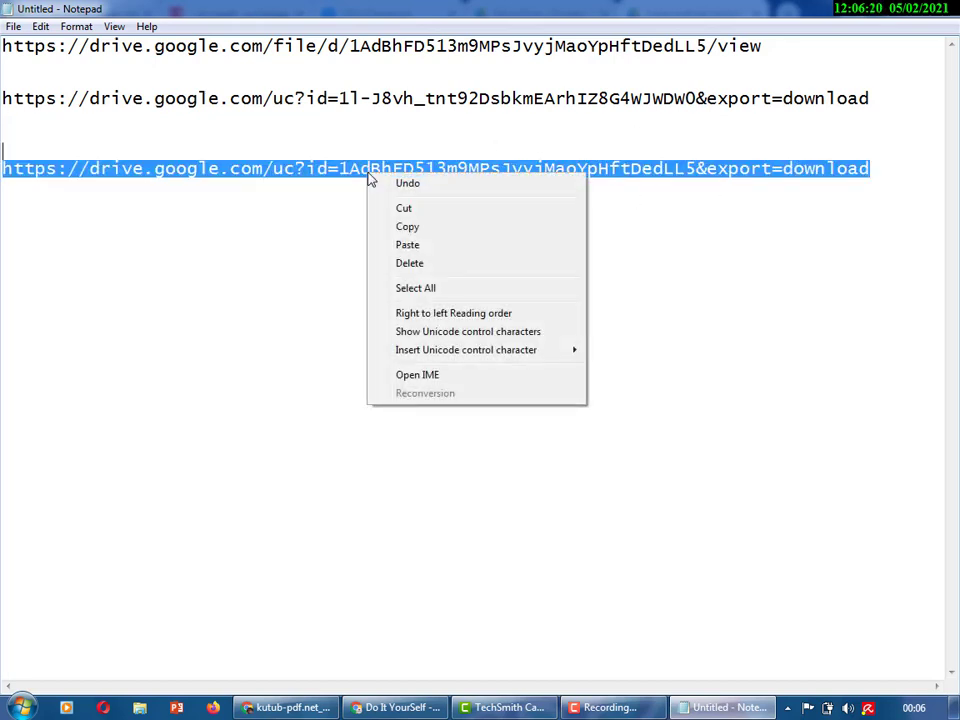
pyautogui.click(400, 228)
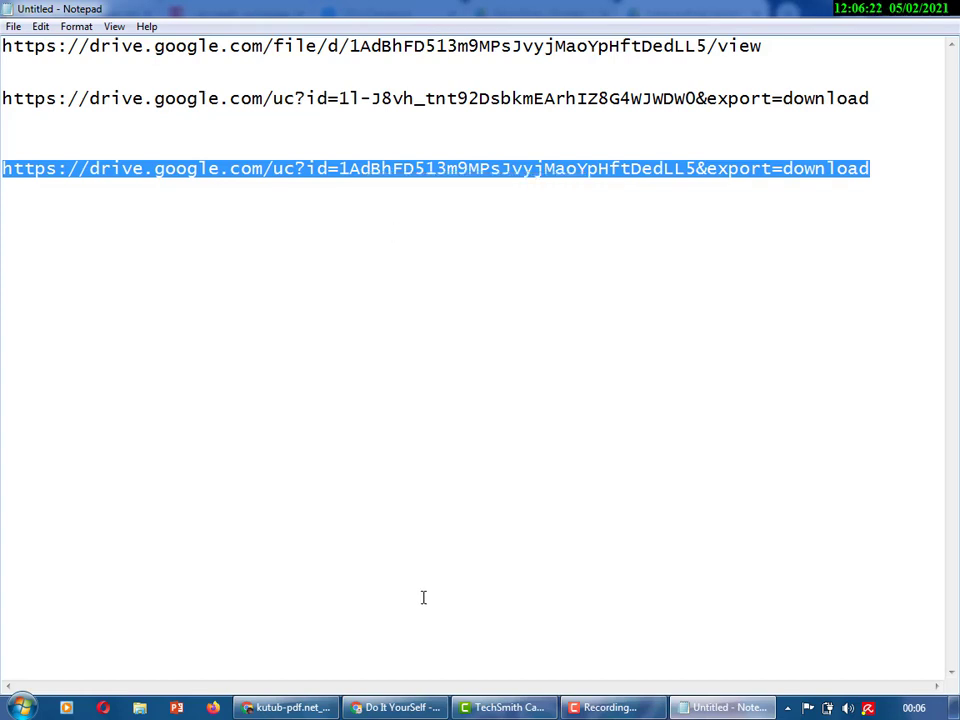
# Step: Load the direct-download link in a new Chrome tab
pyautogui.click(405, 678)
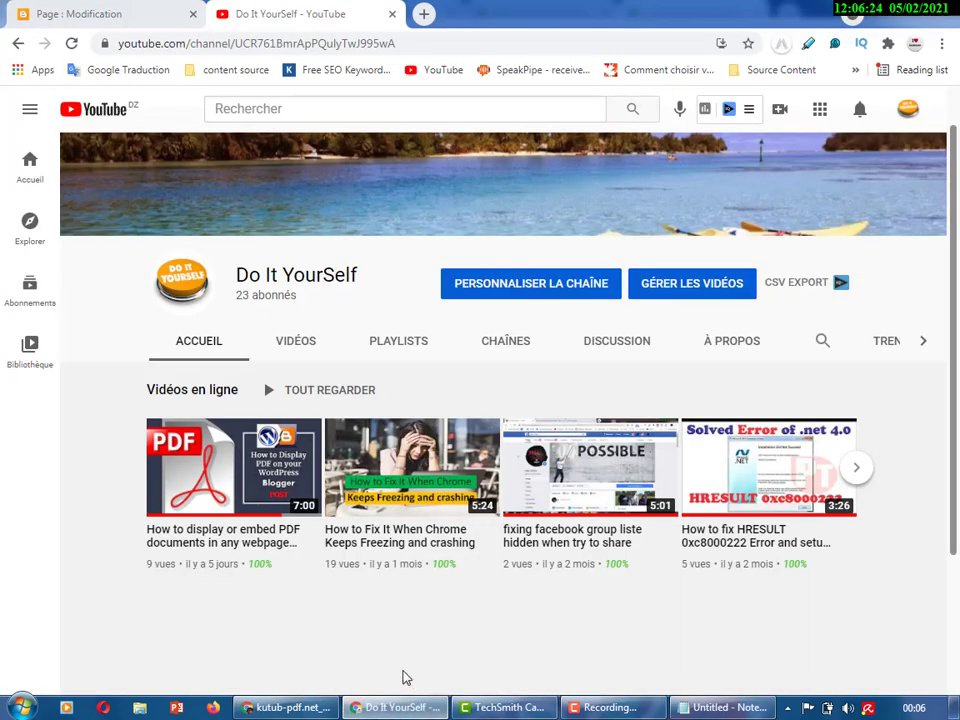
pyautogui.click(288, 707)
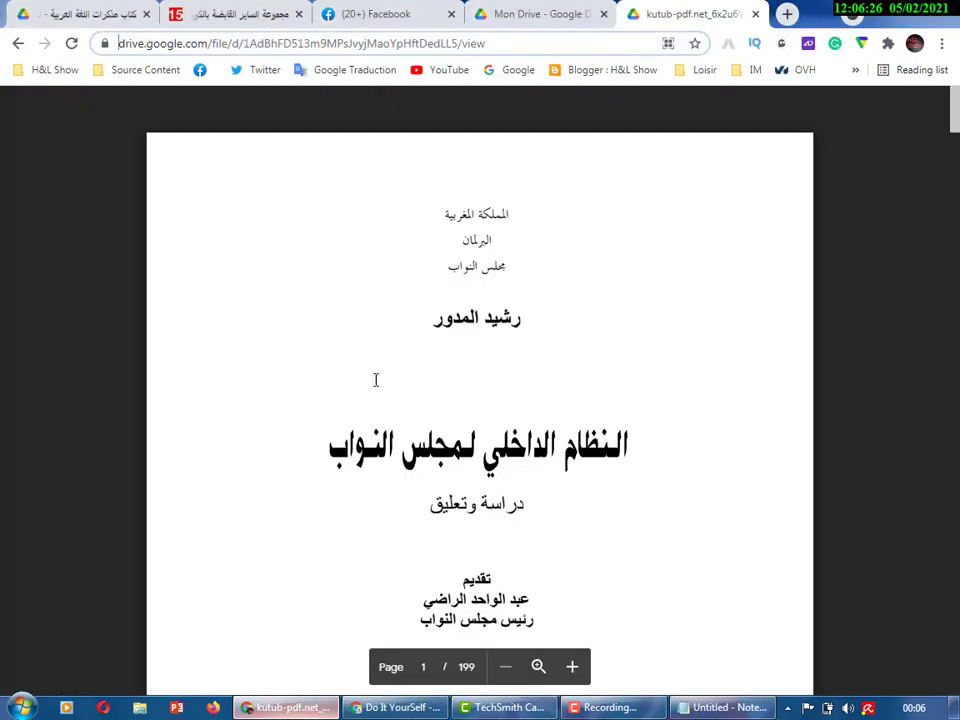
pyautogui.click(787, 14)
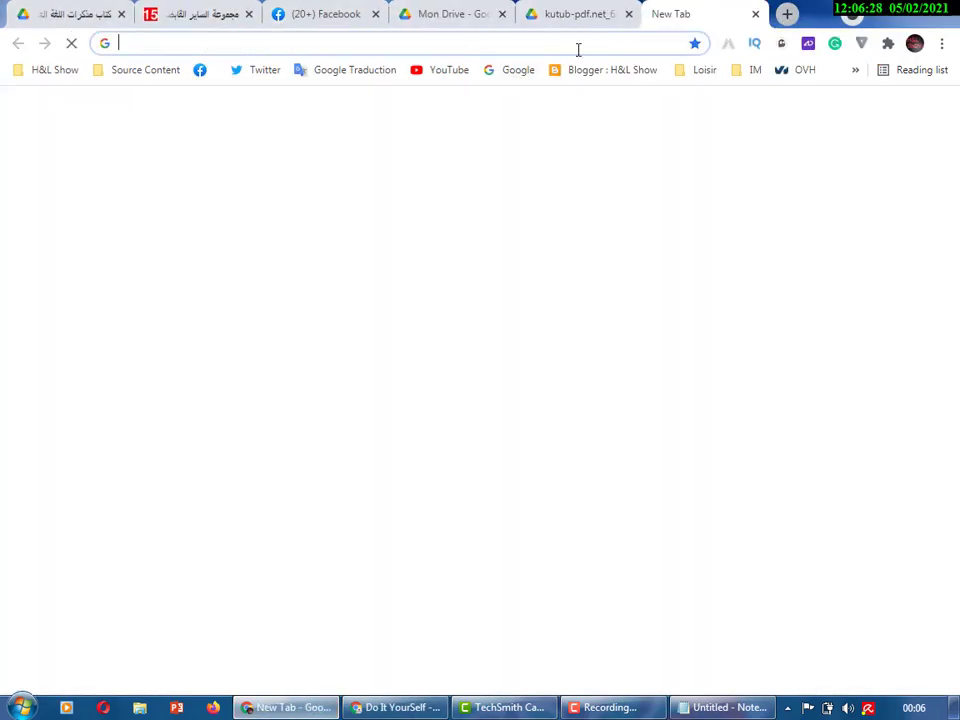
pyautogui.click(563, 45)
pyautogui.rightClick(563, 45)
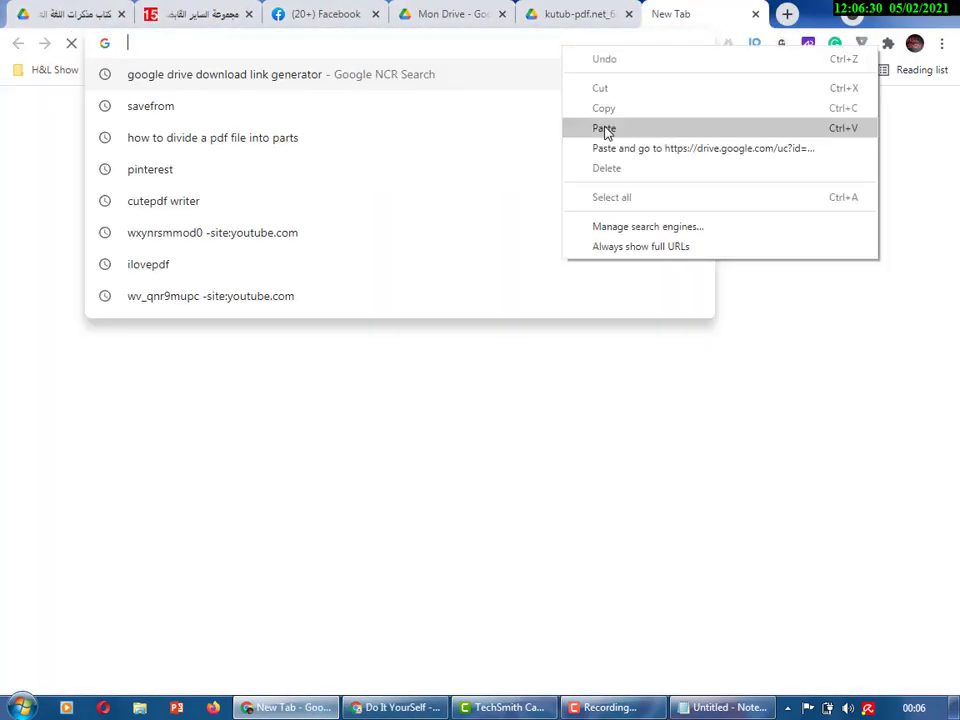
pyautogui.click(605, 130)
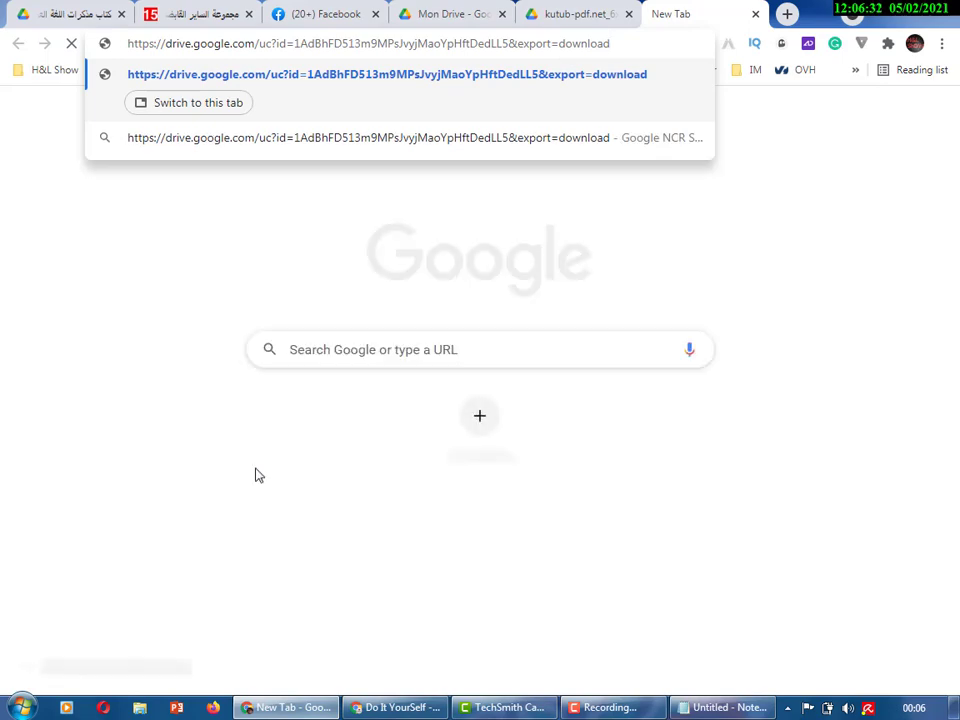
pyautogui.press('Return')
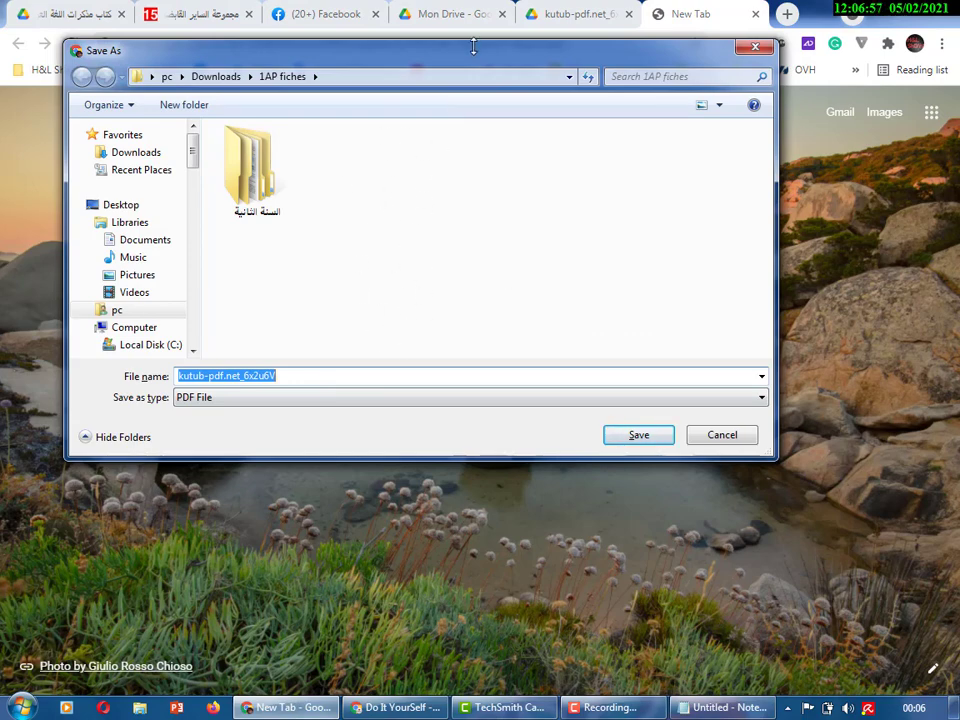
# Step: Cancel the Save As prompt and return to the kutub-pdf viewer tab
pyautogui.moveTo(475, 55); pyautogui.dragTo(467, 101)
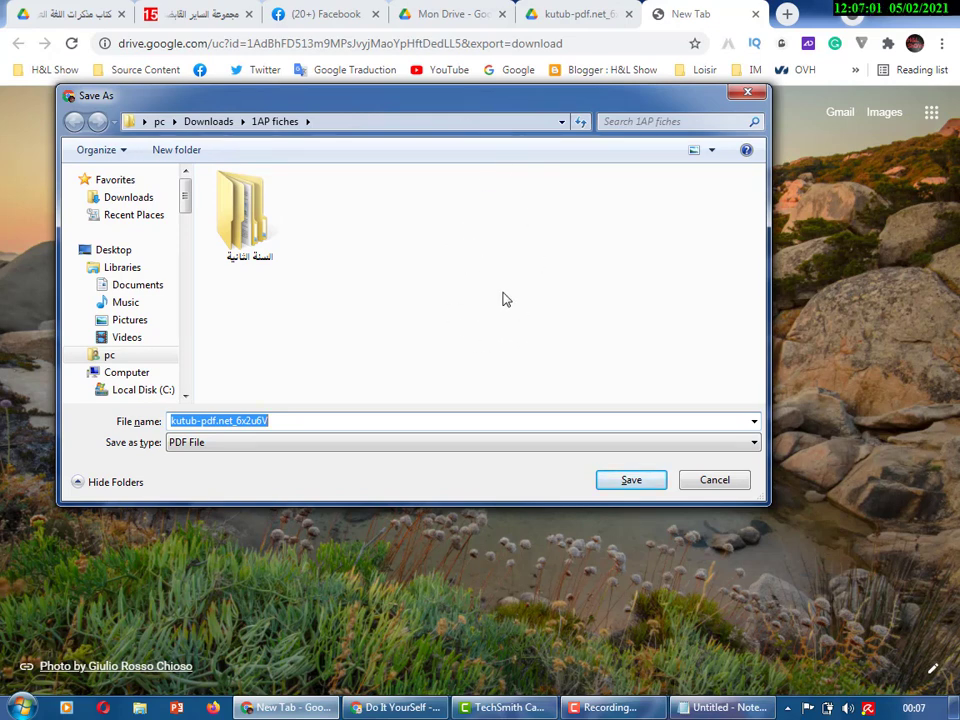
pyautogui.click(747, 97)
pyautogui.click(590, 8)
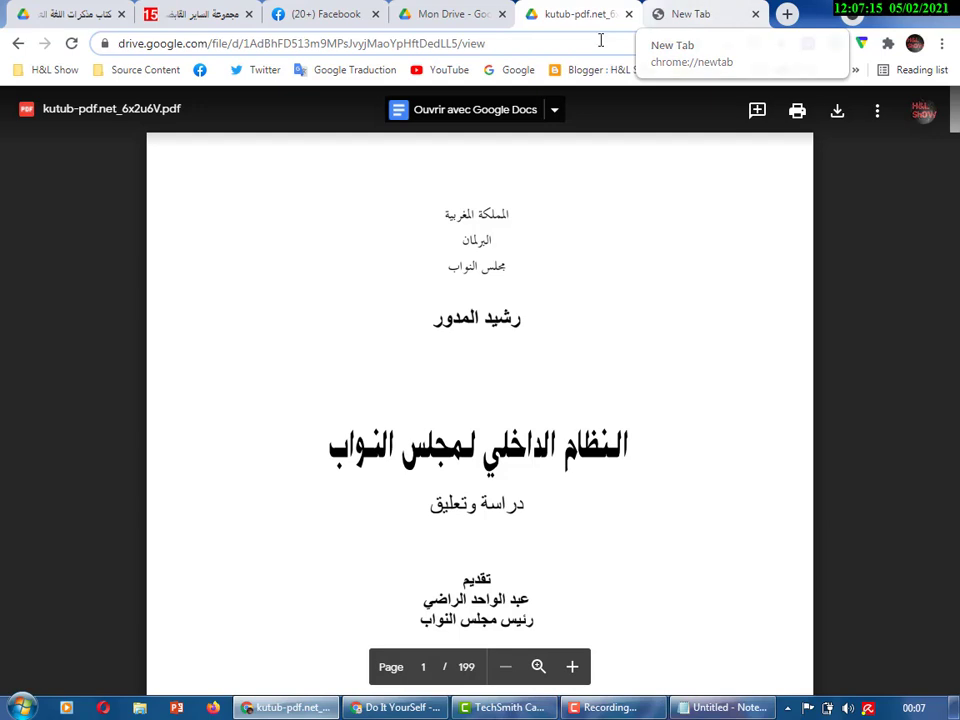
# Step: Copy the PDF's file ID from the Drive viewer address and return to Notepad
pyautogui.moveTo(244, 46); pyautogui.dragTo(496, 45)
pyautogui.click(284, 44)
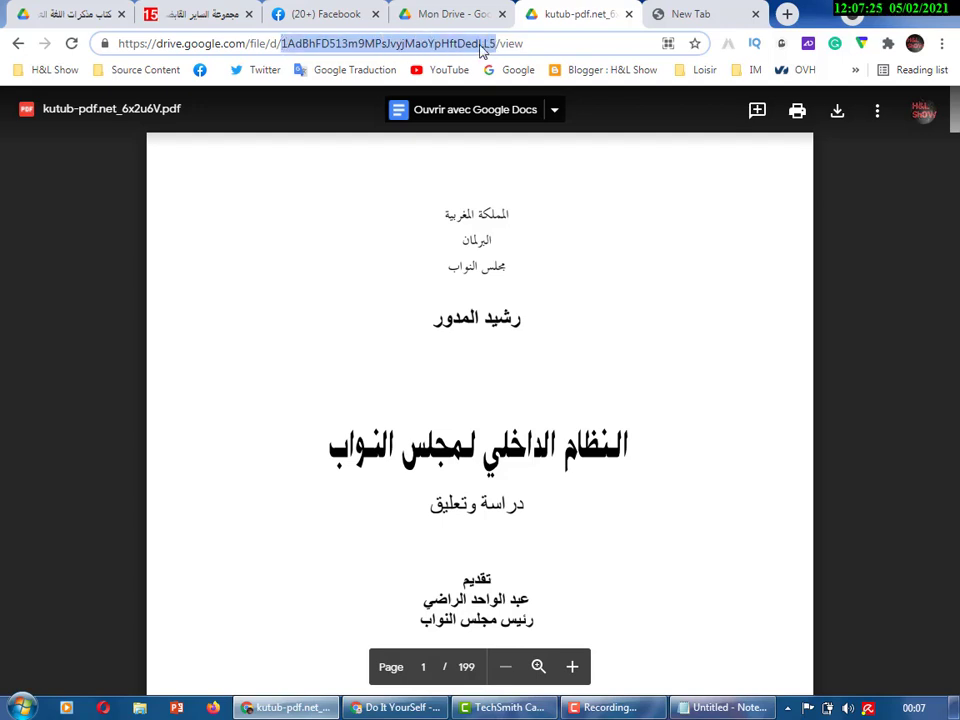
pyautogui.rightClick(480, 46)
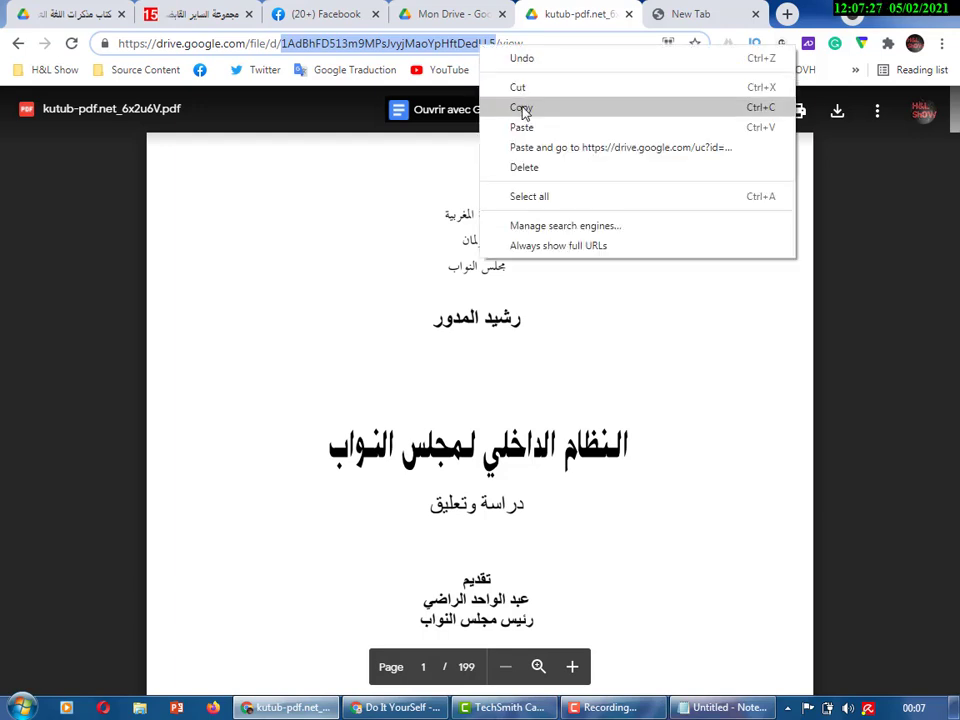
pyautogui.click(522, 108)
pyautogui.click(712, 707)
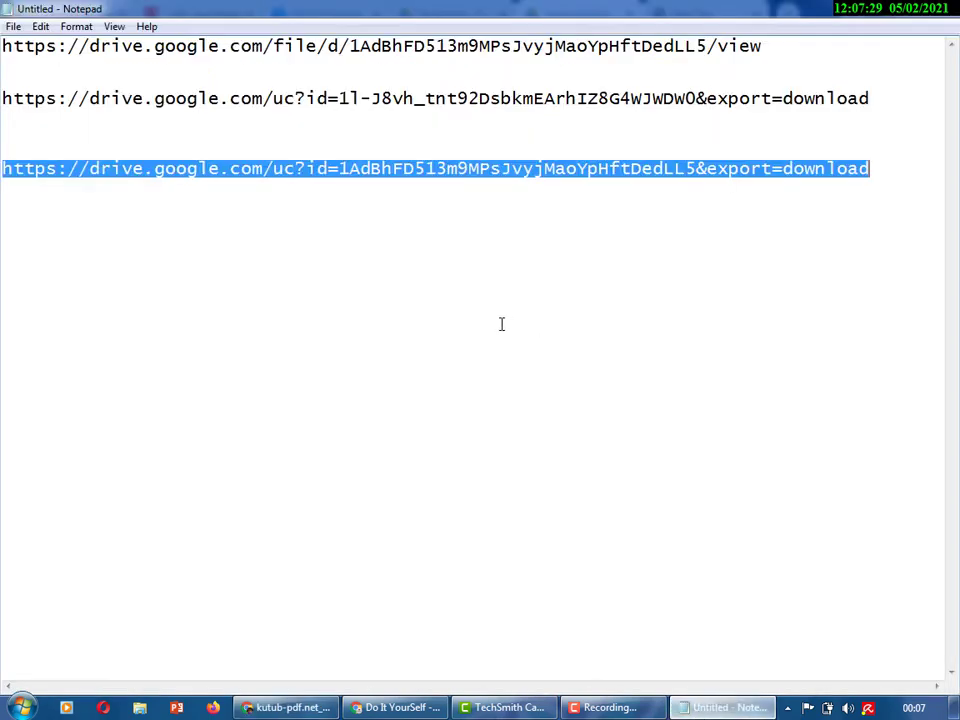
# Step: Replace the old file ID after id= on the second link with the PDF's ID
pyautogui.click(502, 324)
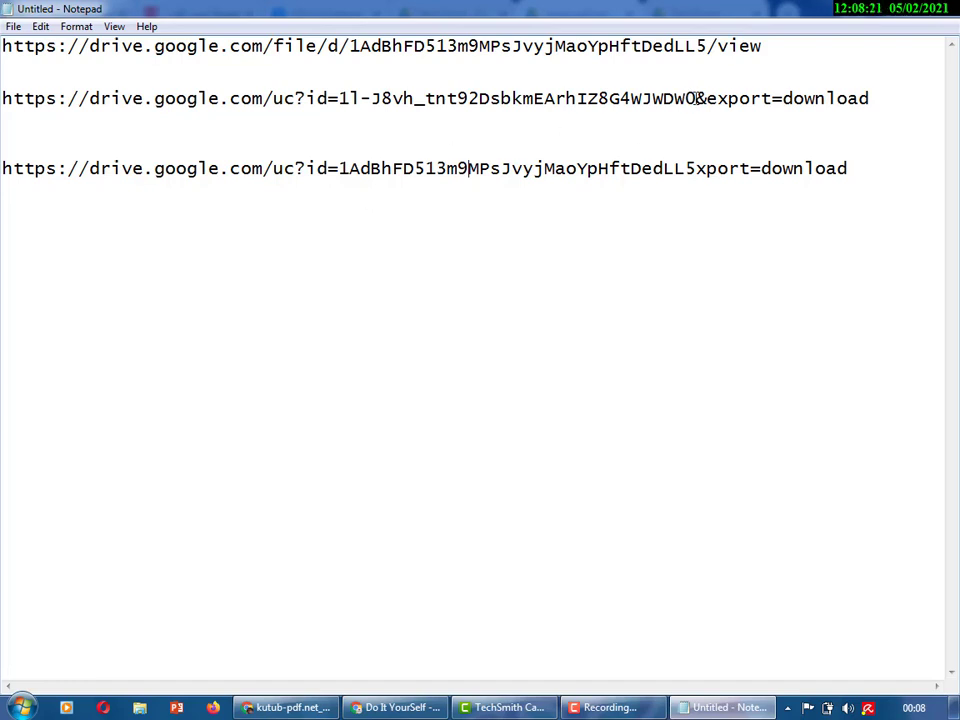
pyautogui.moveTo(697, 98); pyautogui.dragTo(707, 98)
pyautogui.click(664, 118)
pyautogui.moveTo(341, 98); pyautogui.dragTo(694, 100)
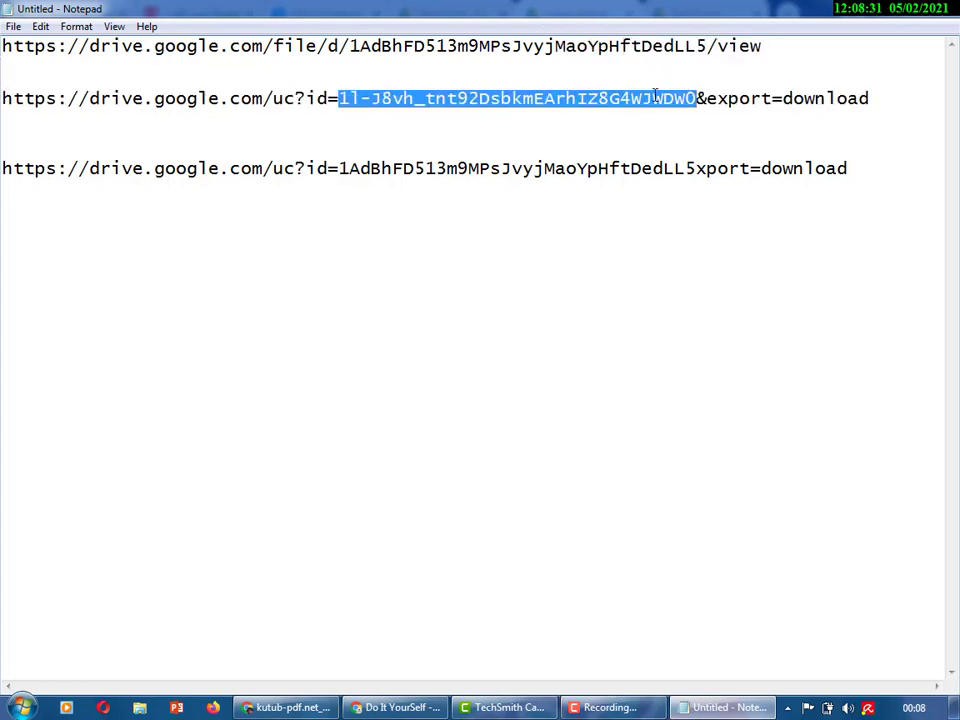
pyautogui.rightClick(655, 96)
pyautogui.click(694, 168)
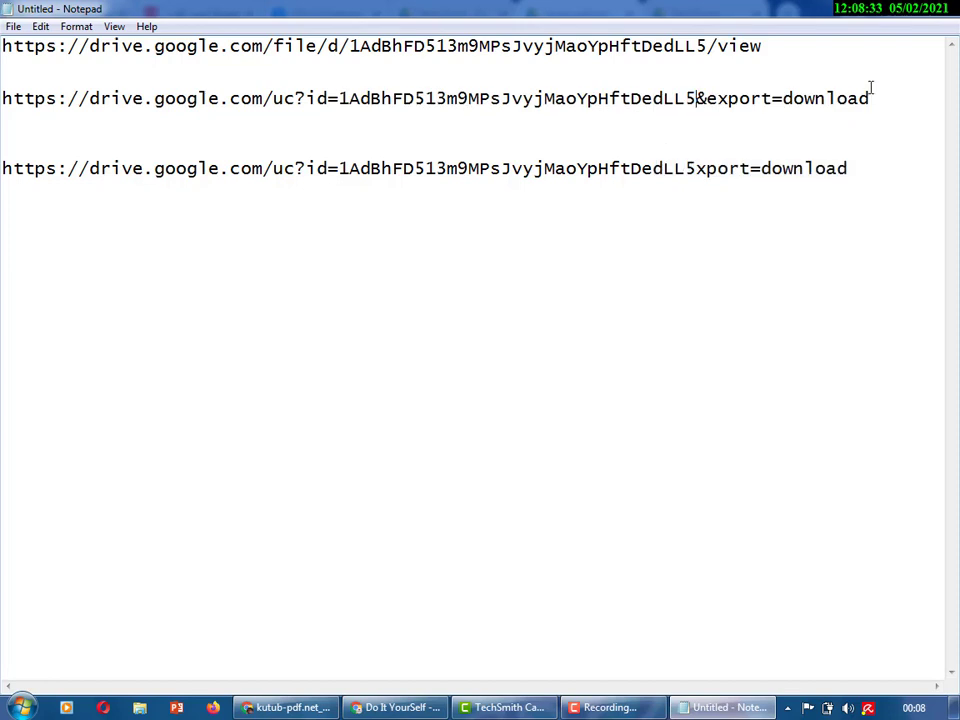
# Step: Copy the completed second uc?id=…&export=download link
pyautogui.press('Down')
pyautogui.hotkey('shift', 'Up')
pyautogui.hotkey('shift', 'Up')
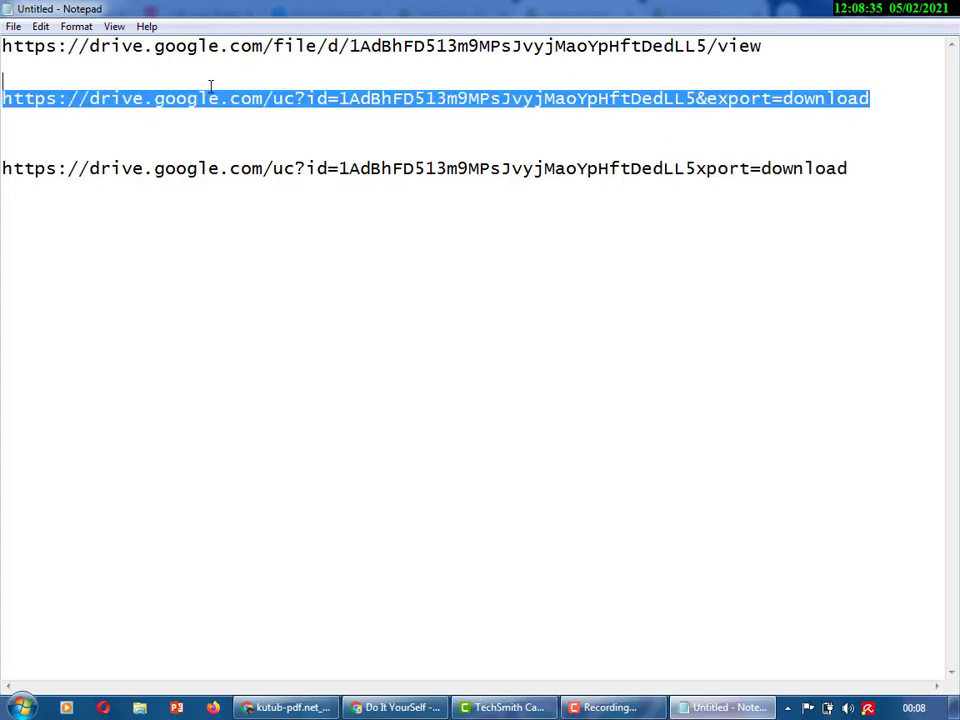
pyautogui.rightClick(170, 96)
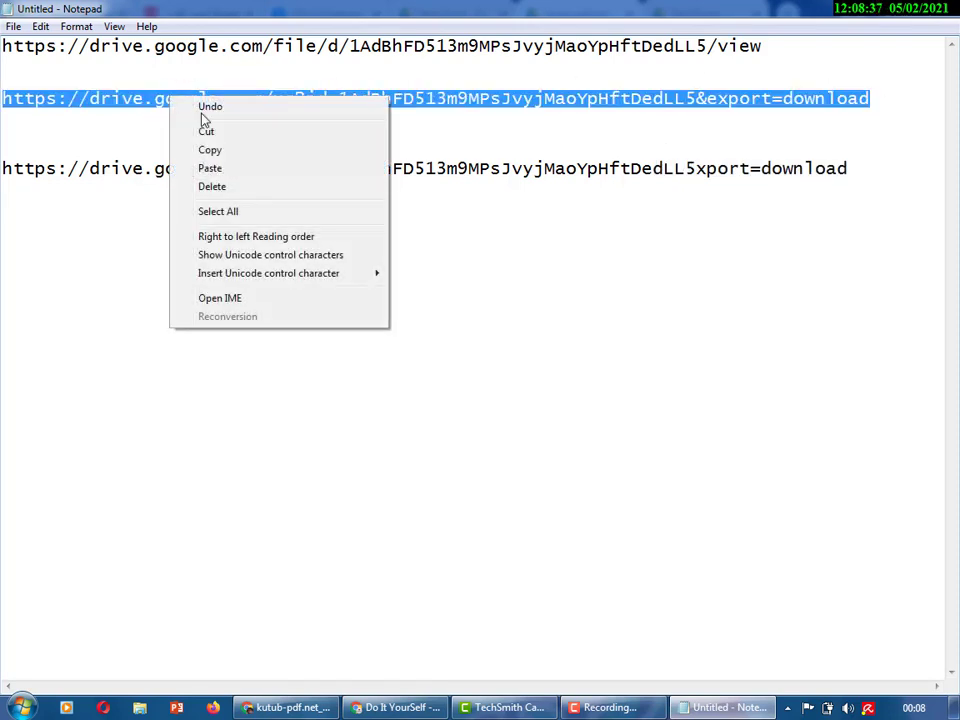
pyautogui.click(219, 148)
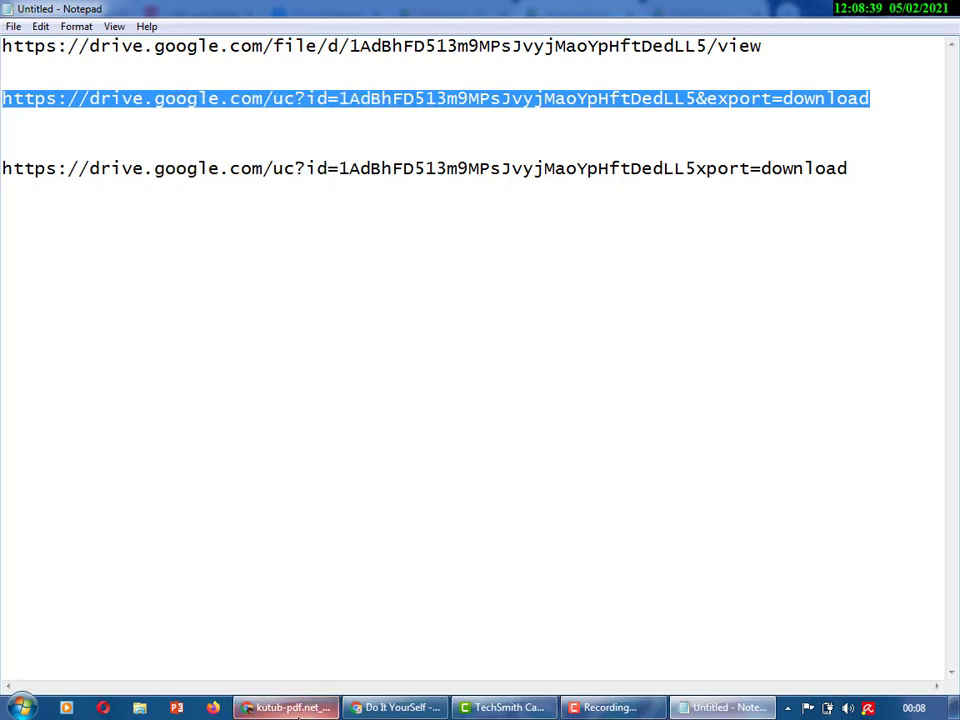
pyautogui.click(285, 707)
# Step: Load the corrected download link in the 404 tab, cancel Save As, and close that tab
pyautogui.click(703, 10)
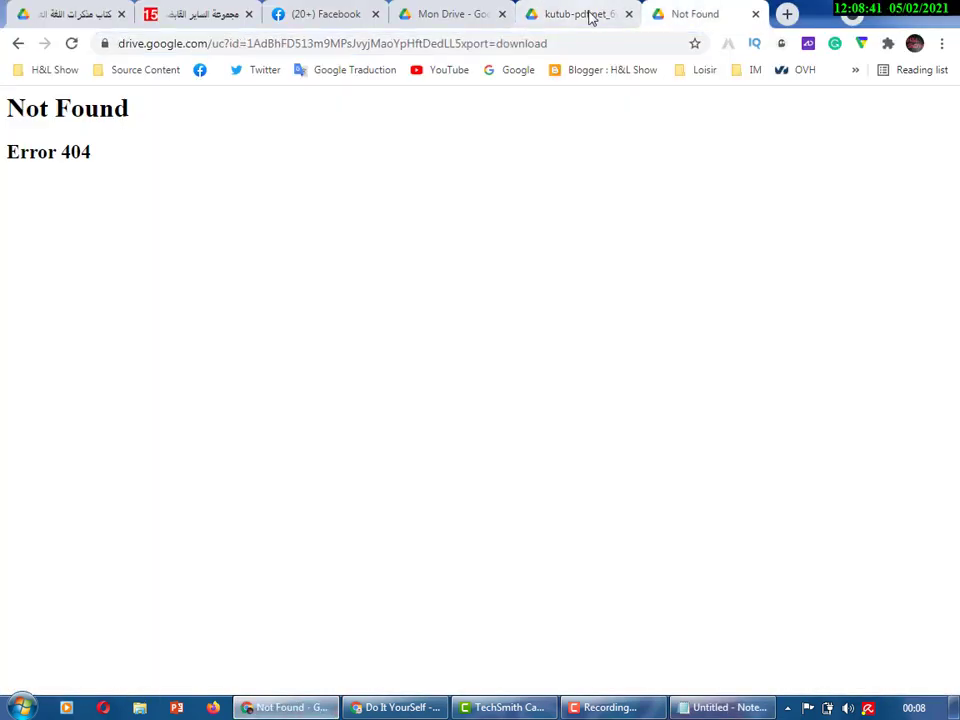
pyautogui.doubleClick(580, 43)
pyautogui.click(580, 44)
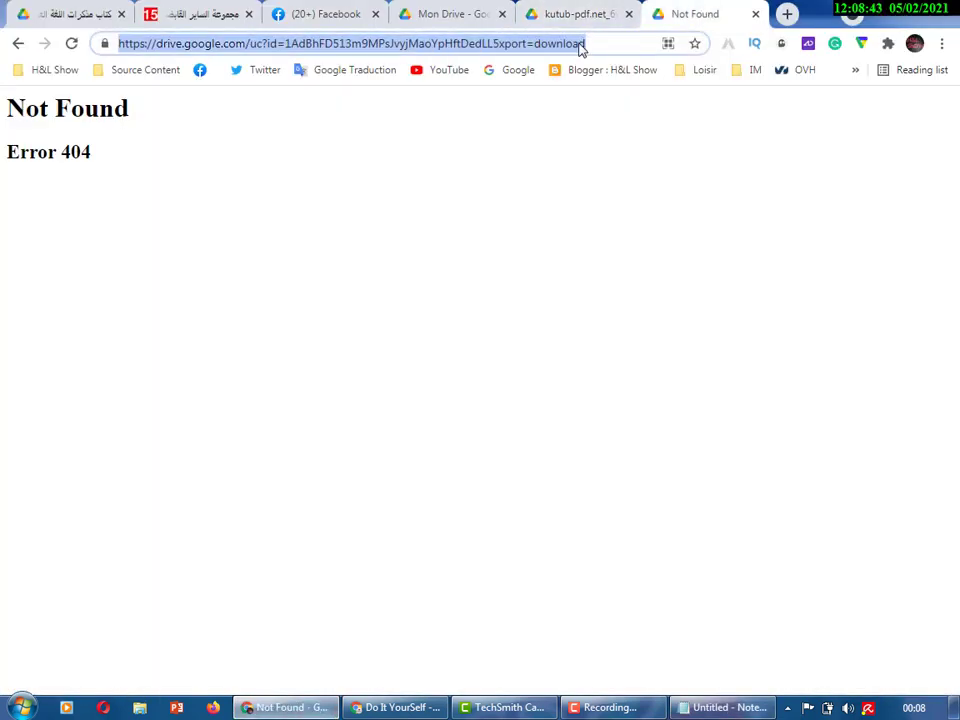
pyautogui.rightClick(580, 46)
pyautogui.click(620, 126)
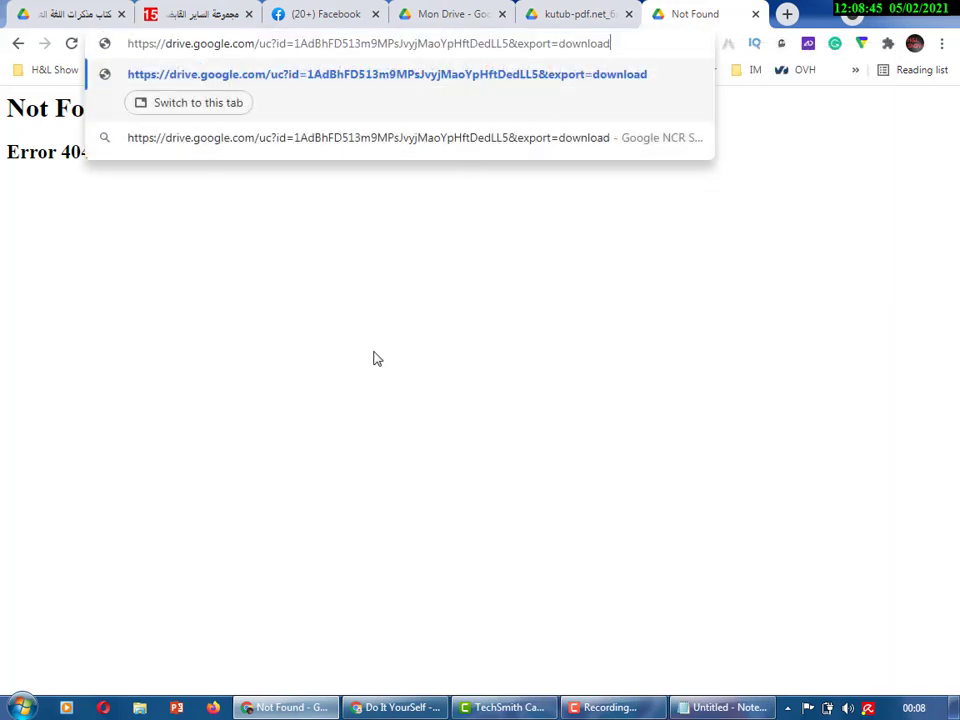
pyautogui.press('Return')
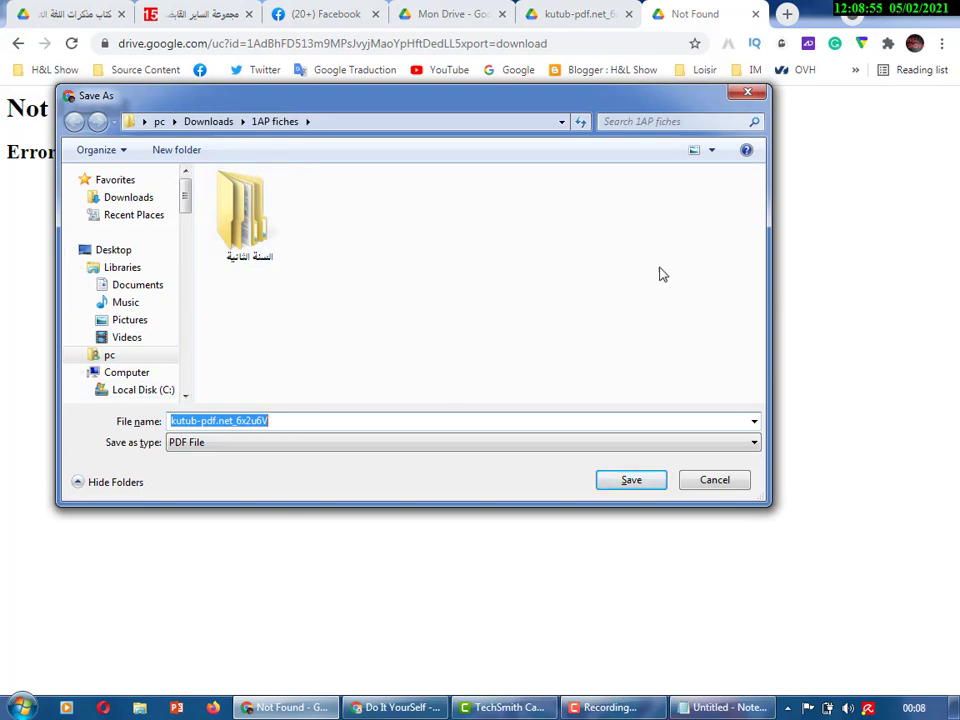
pyautogui.click(748, 93)
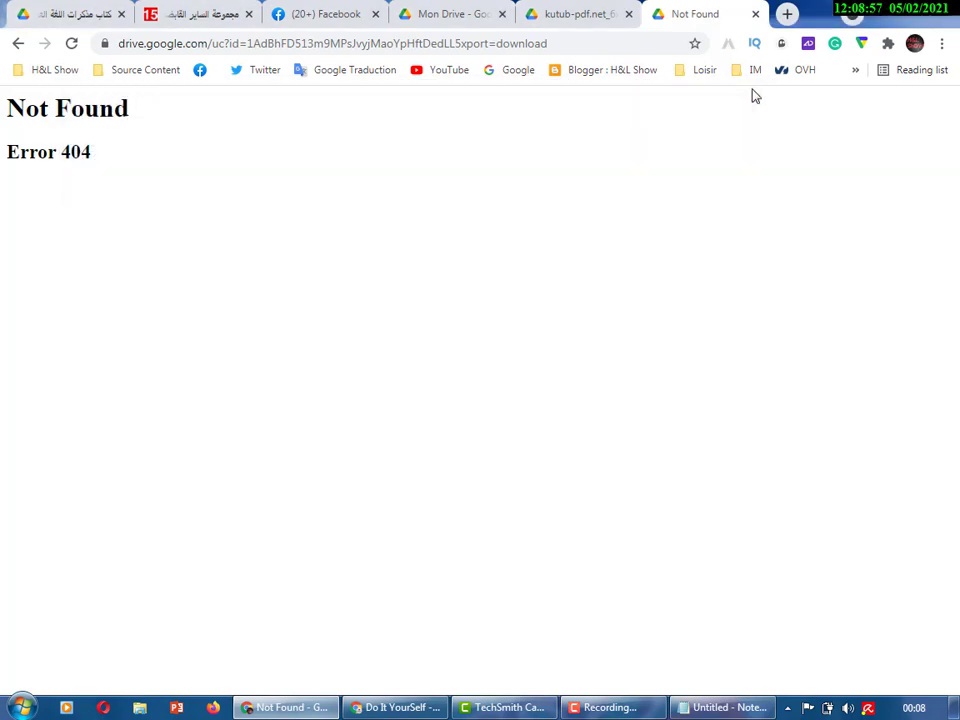
pyautogui.click(756, 15)
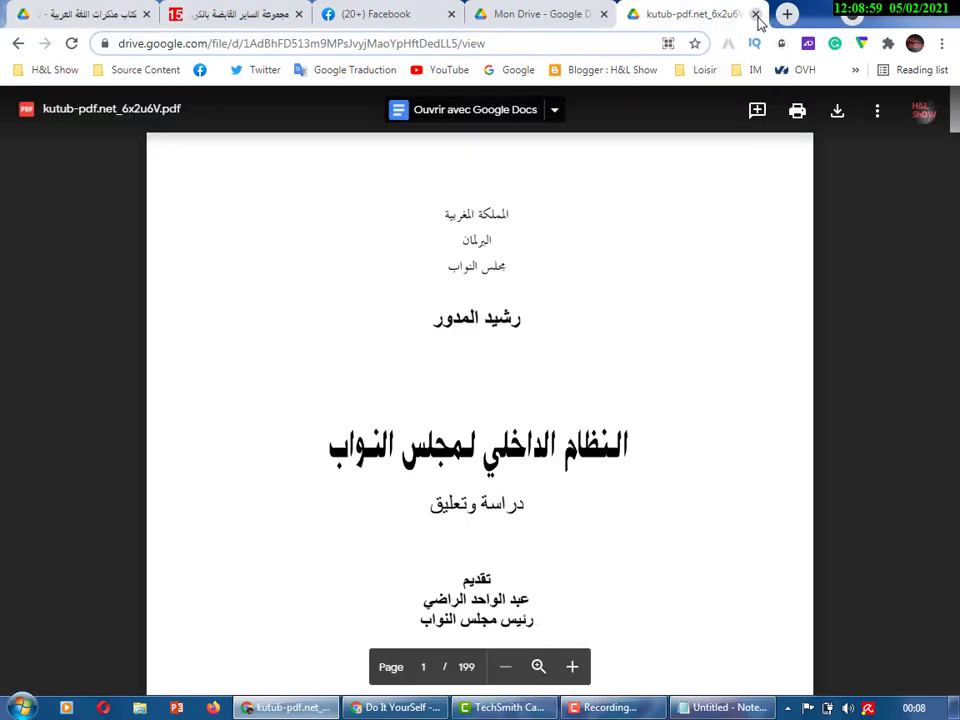
# Step: Close the PDF viewer tab, dismiss the file menu and photo preview to reach Mon Drive
pyautogui.click(756, 15)
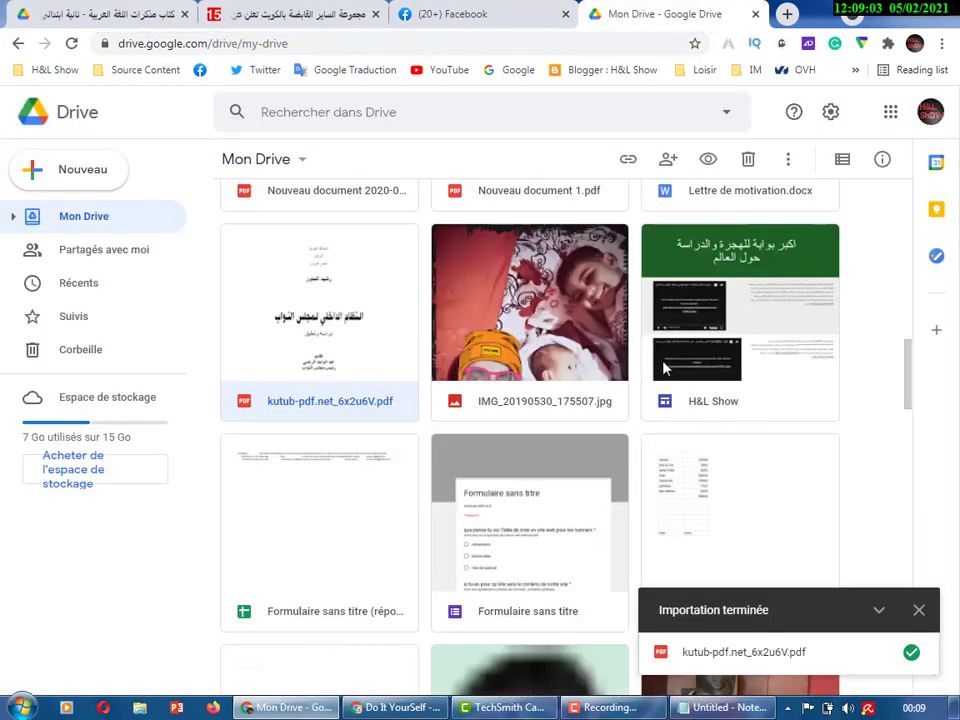
pyautogui.rightClick(311, 320)
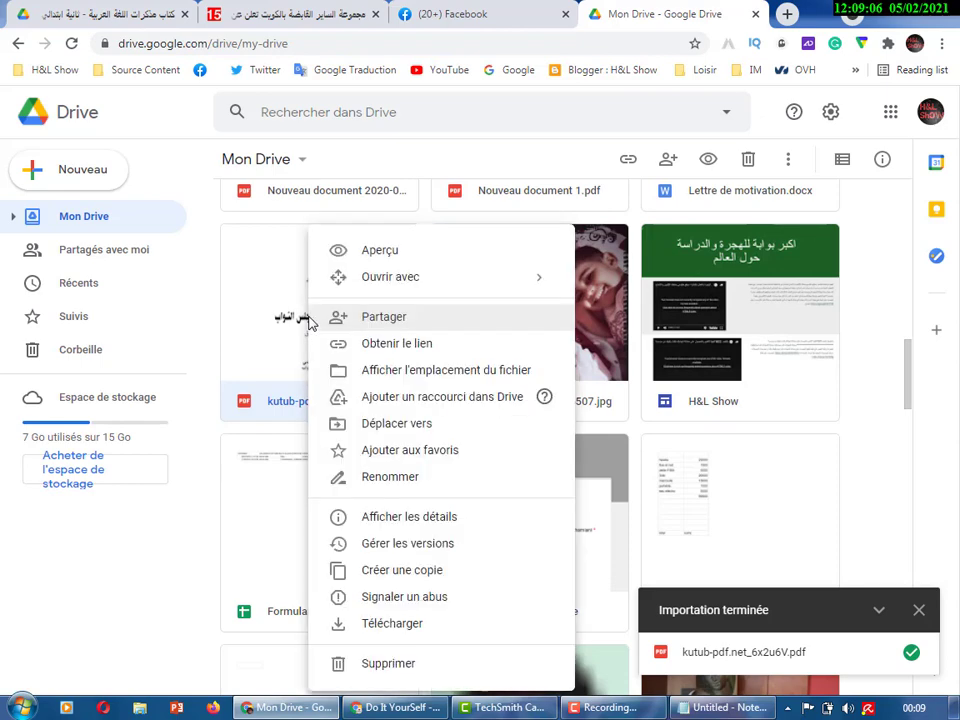
pyautogui.click(388, 344)
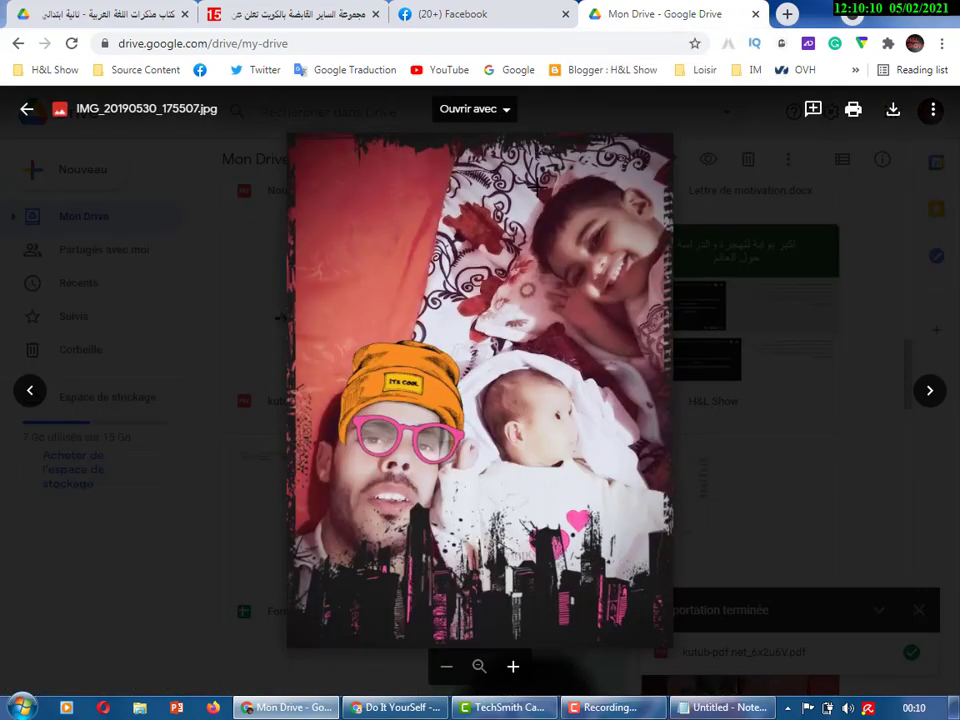
pyautogui.click(231, 260)
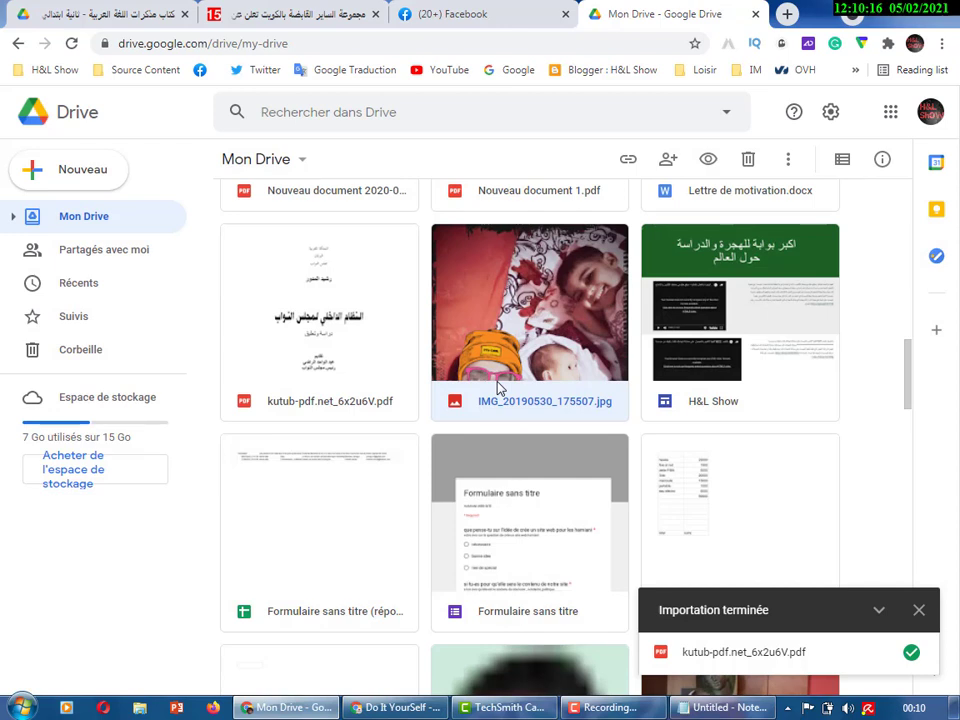
# Step: Bring the Google Drive browser window forward and open a new blank tab in it
pyautogui.click(380, 708)
pyautogui.click(423, 14)
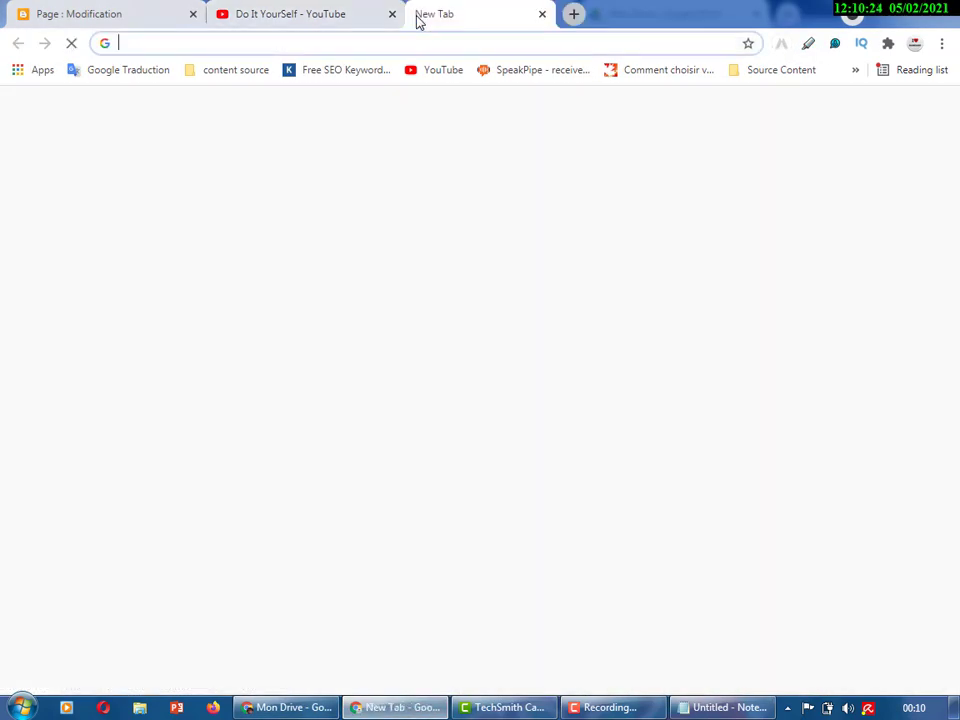
pyautogui.click(285, 707)
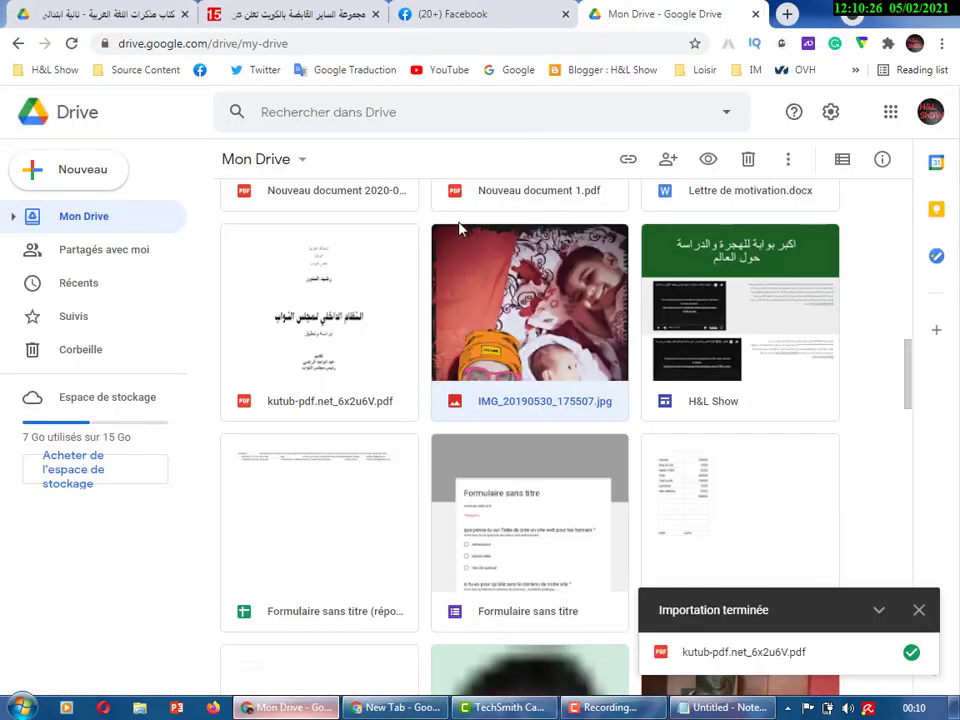
pyautogui.click(787, 14)
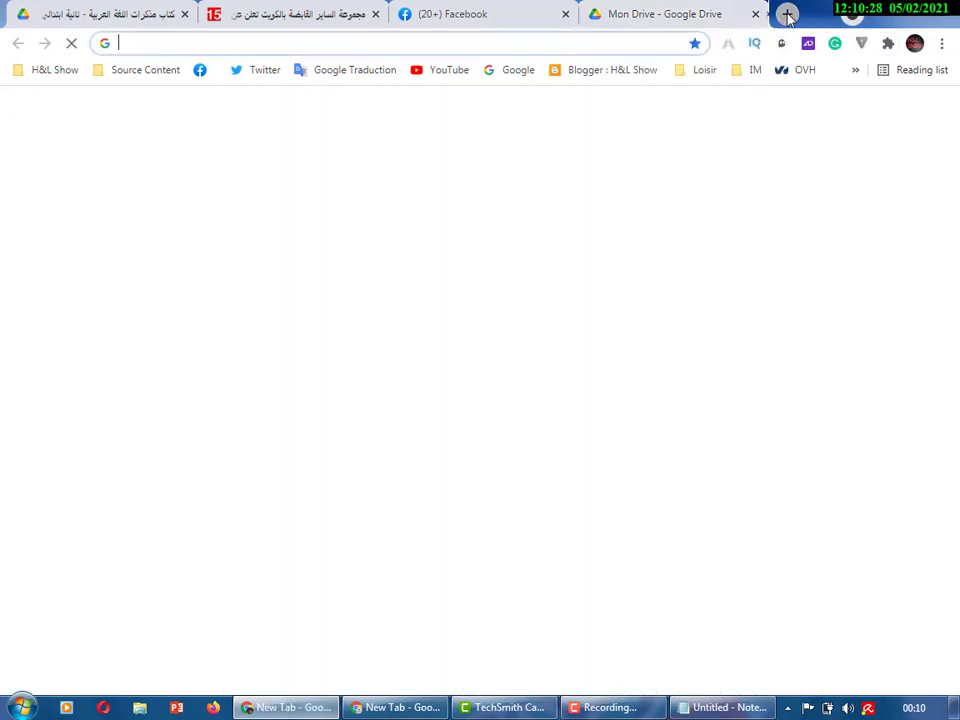
# Step: Search 'google drive download link generator' and open the gdirect.link Direct Download Link Generator result
pyautogui.click(506, 42)
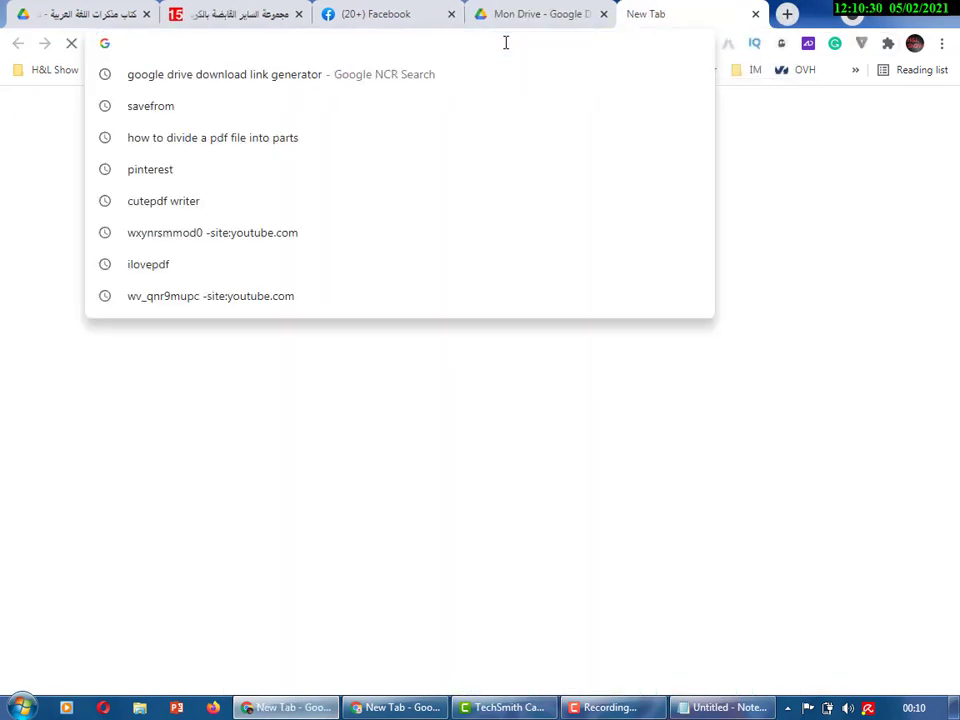
pyautogui.click(218, 79)
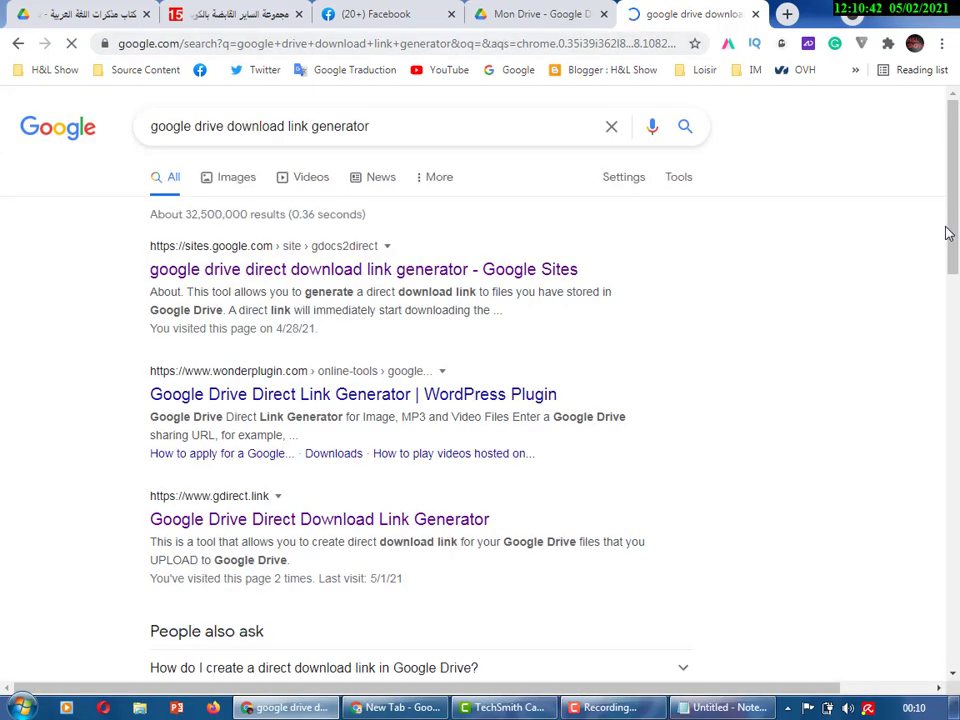
pyautogui.scroll(-2, 946, 240)
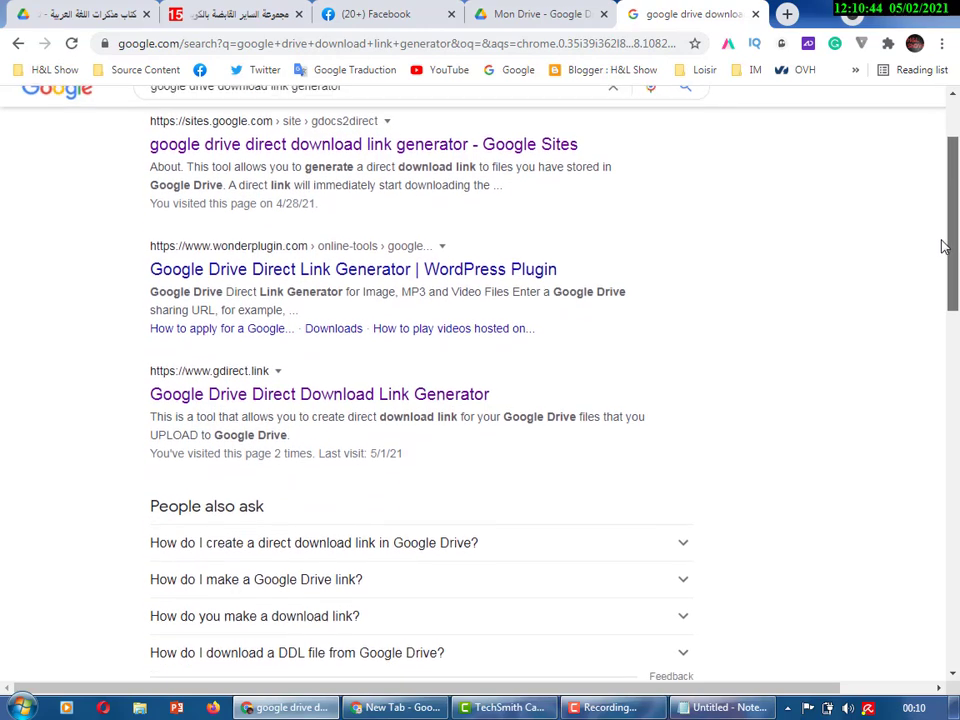
pyautogui.scroll(-2, 943, 246)
pyautogui.scroll(1, 934, 275)
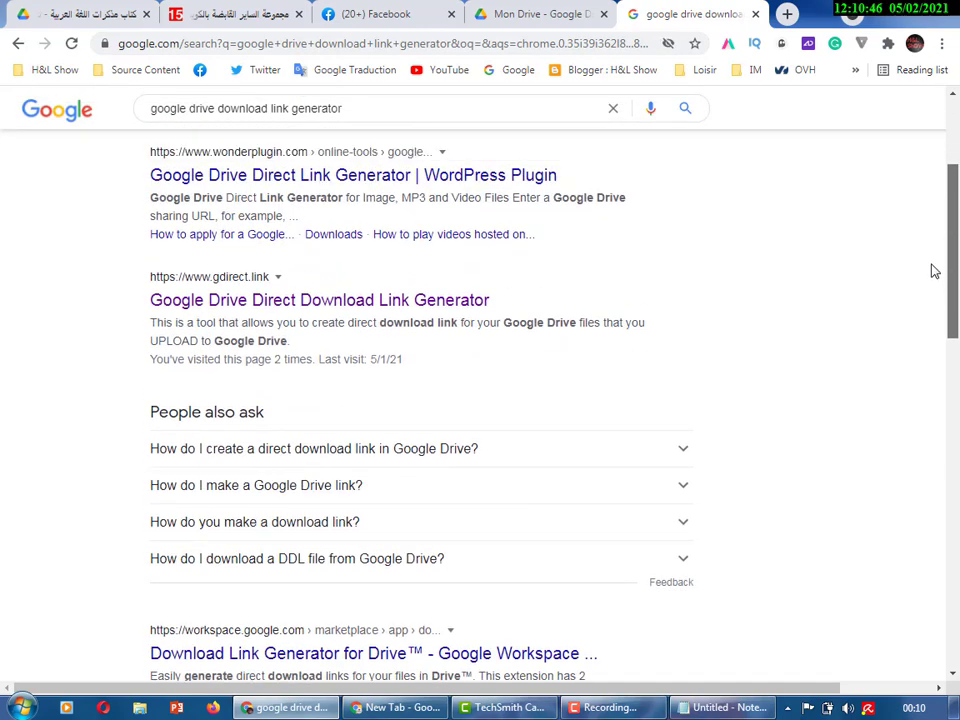
pyautogui.click(368, 304)
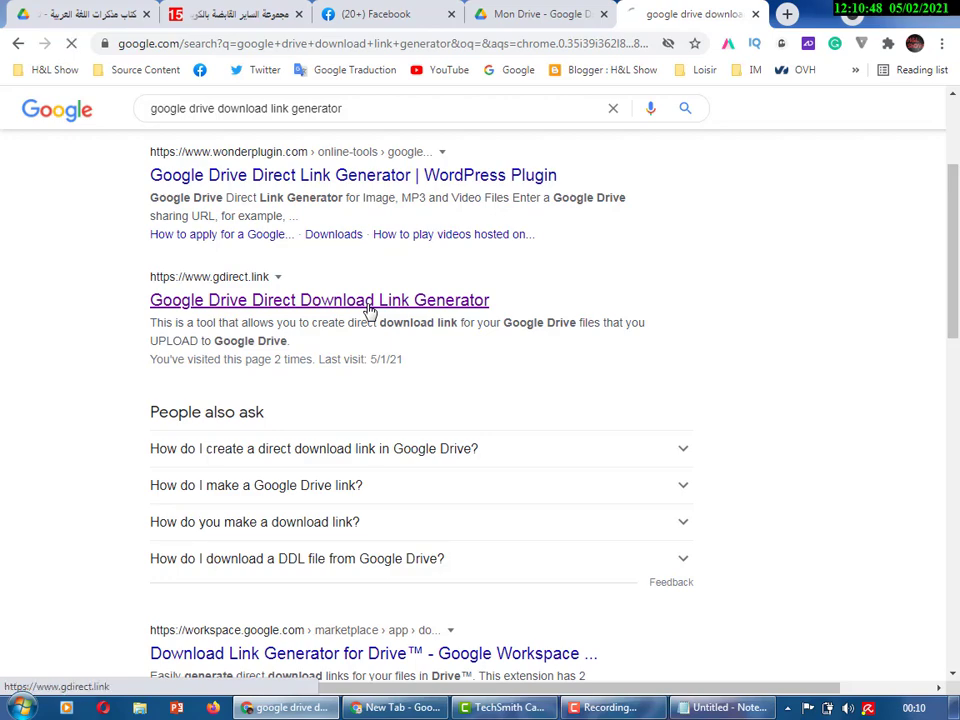
pyautogui.click(537, 17)
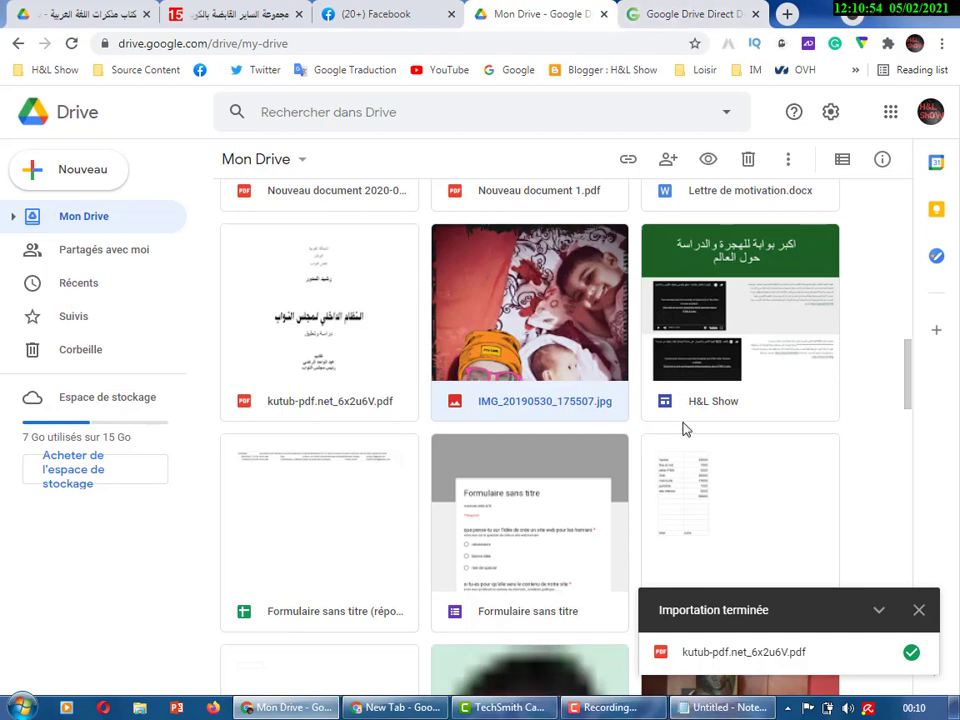
# Step: Select kutub-pdf.net_6x2u6V.pdf in My Drive and open it in the viewer
pyautogui.click(316, 312)
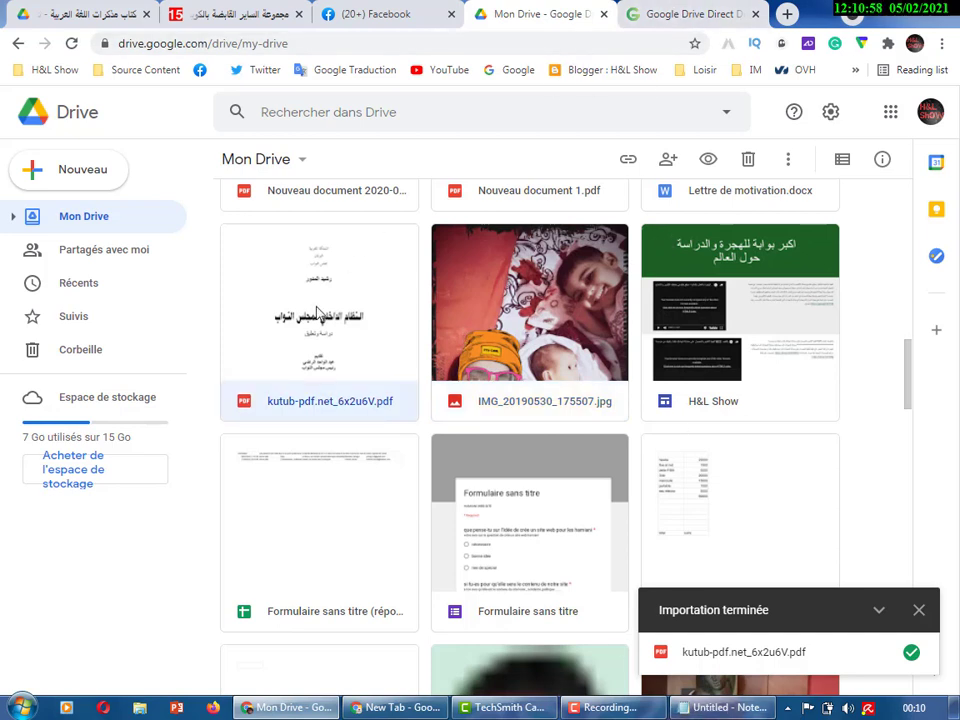
pyautogui.doubleClick(316, 312)
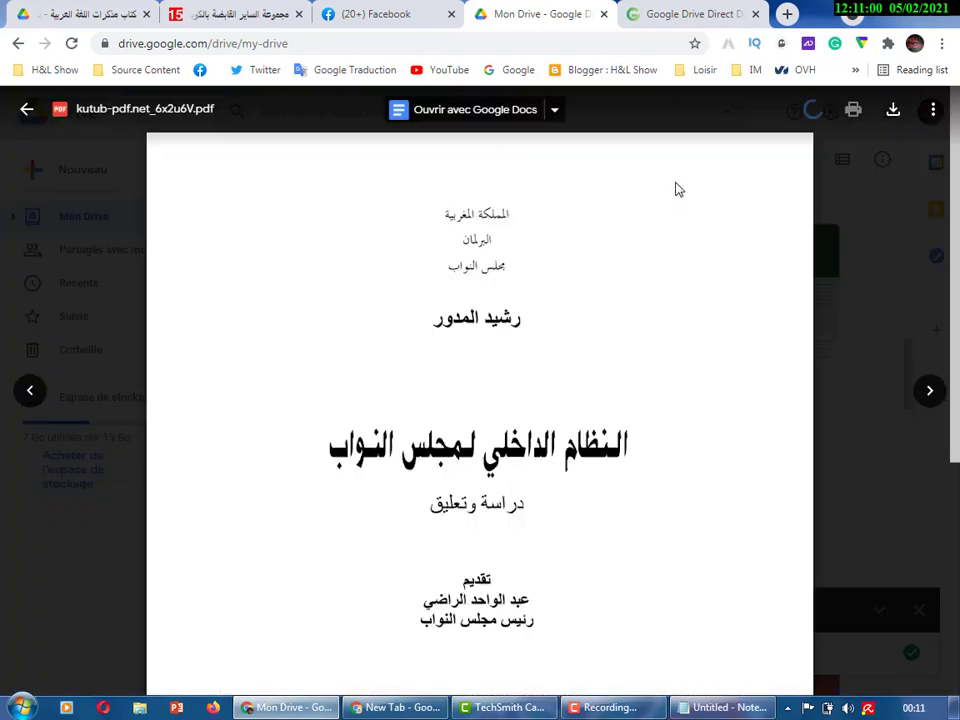
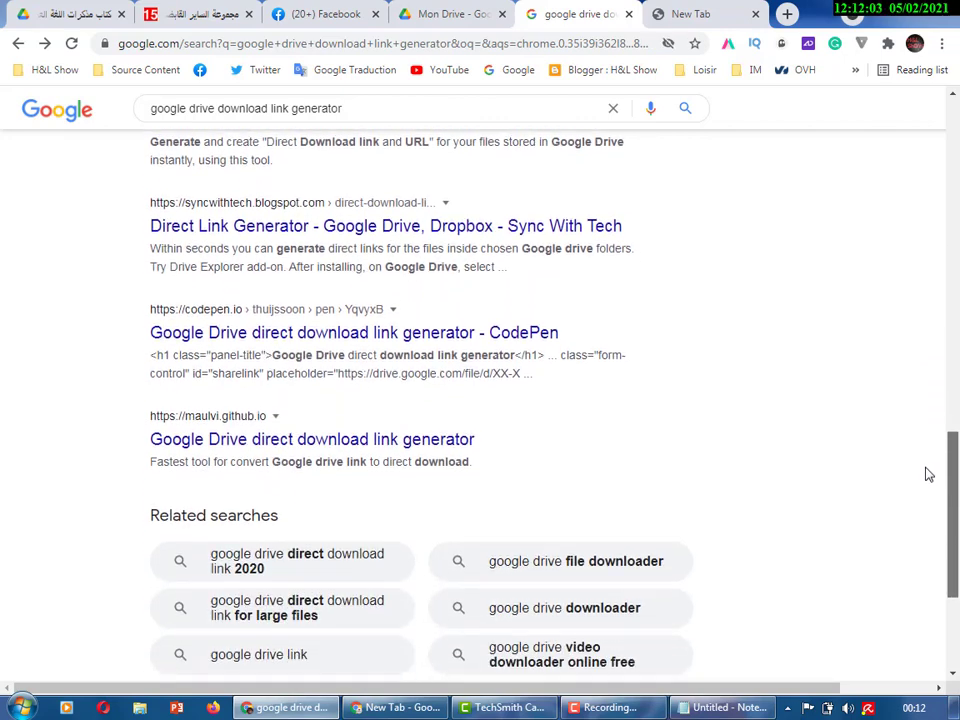
# Step: Cycle past Chrome and minimize Camtasia to reveal the G-Drive Linker desktop shortcut
pyautogui.scroll(1, 950, 200)
pyautogui.scroll(10, 953, 160)
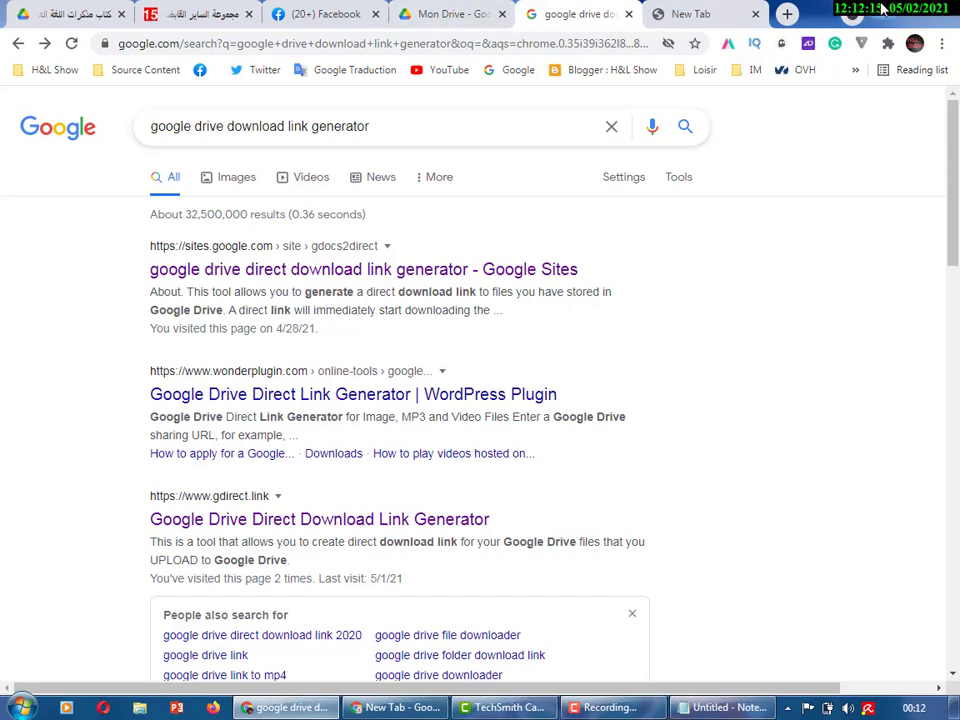
pyautogui.hotkey('alt', 'Tab')
pyautogui.hotkey('alt', 'Tab')
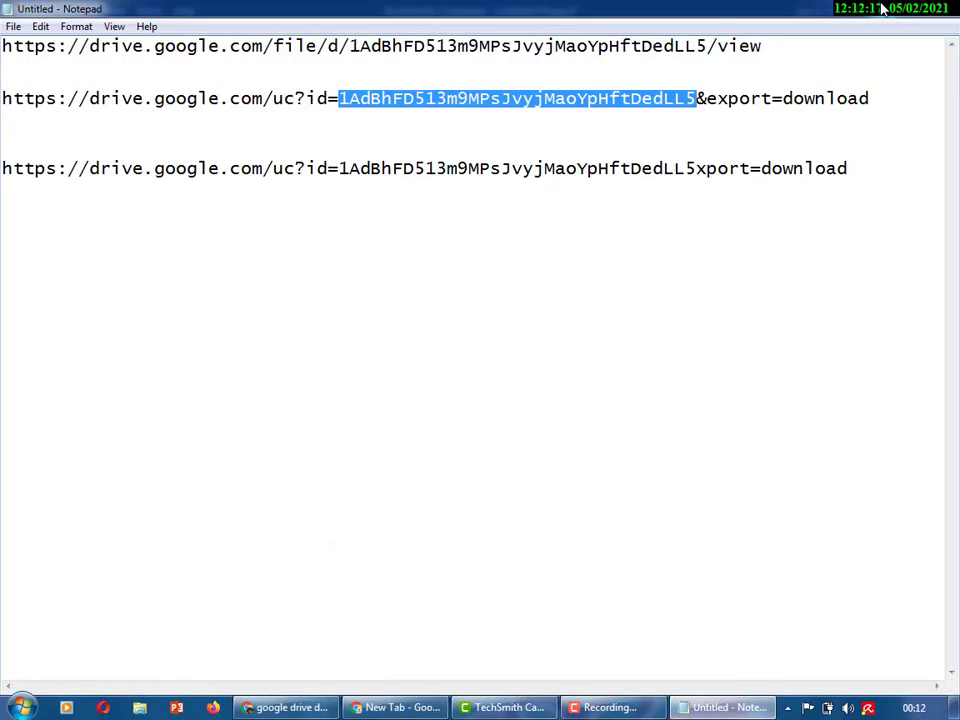
pyautogui.hotkey('alt', 'Tab')
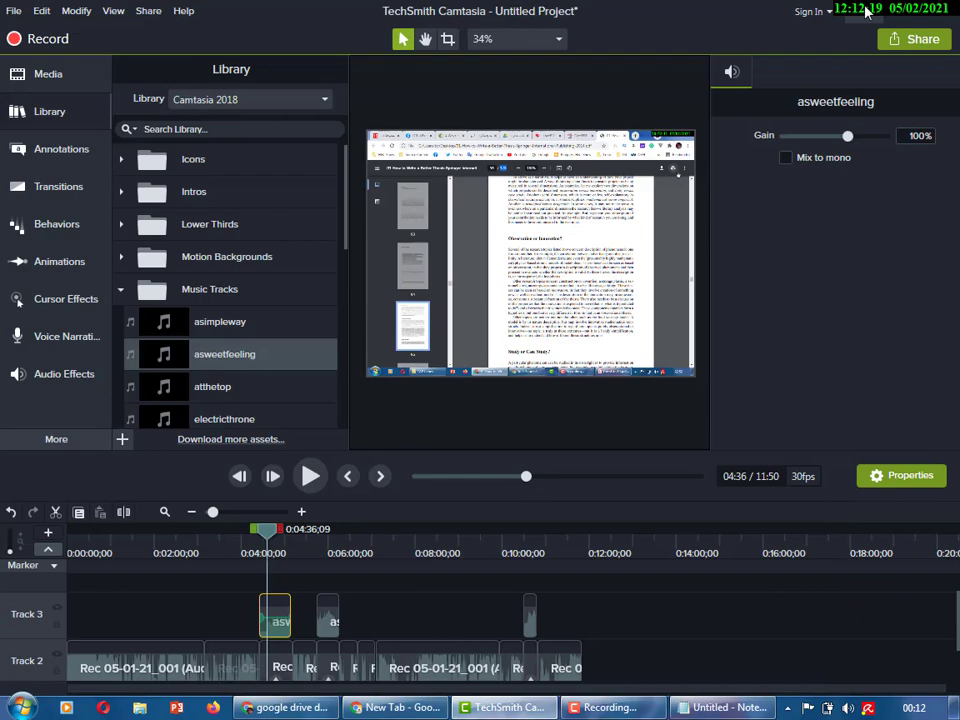
pyautogui.click(883, 10)
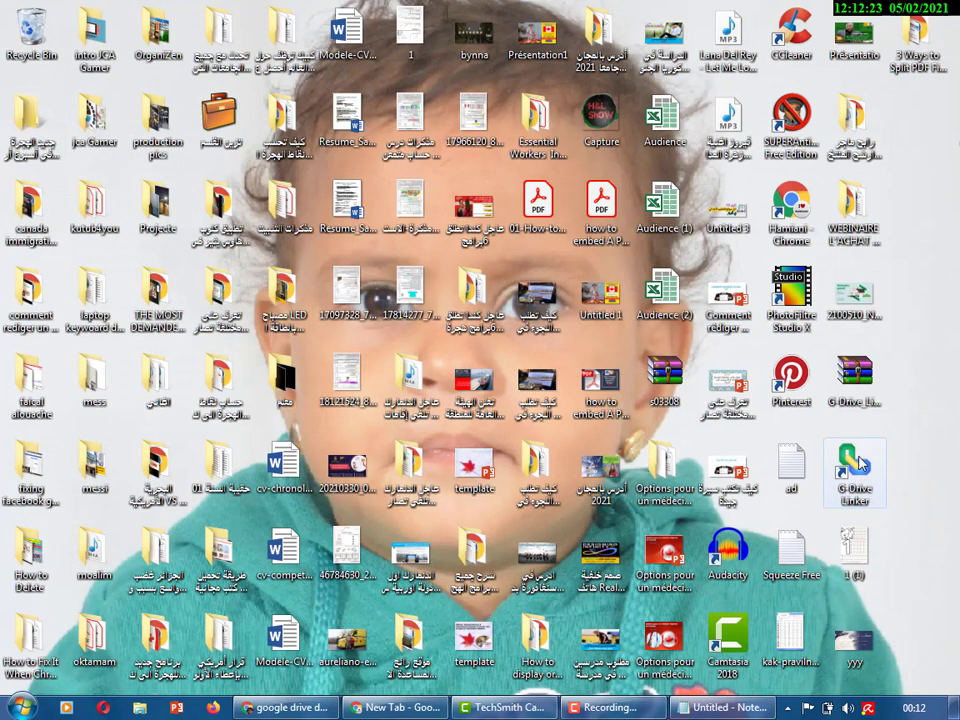
# Step: Launch G-Drive Linker, accept the trial notice, and close the graytechnical.com purchase page
pyautogui.click(860, 463)
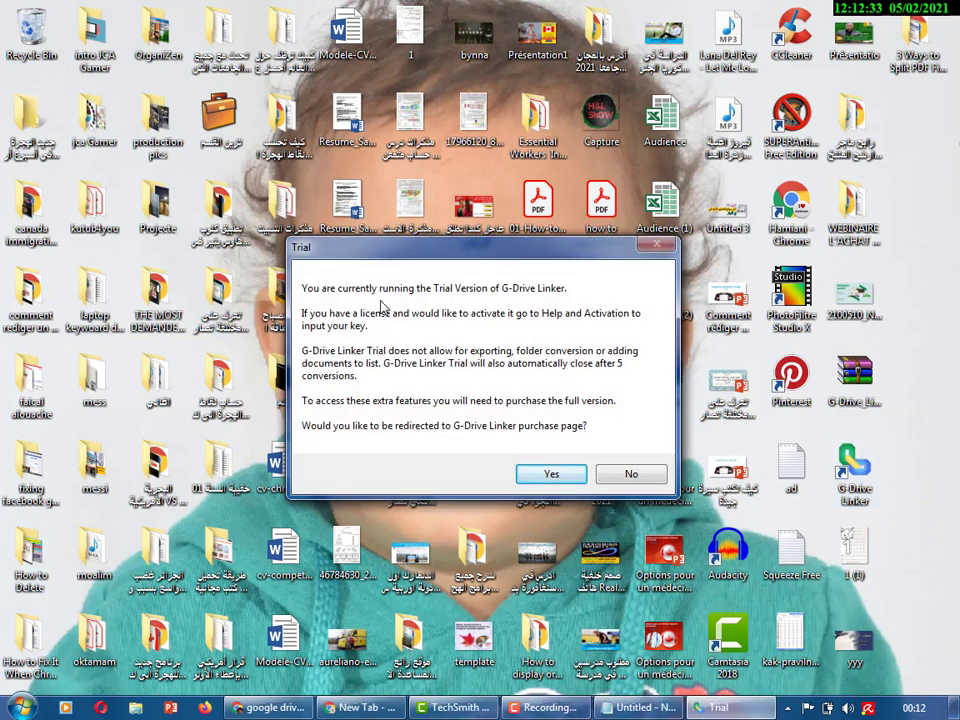
pyautogui.click(552, 476)
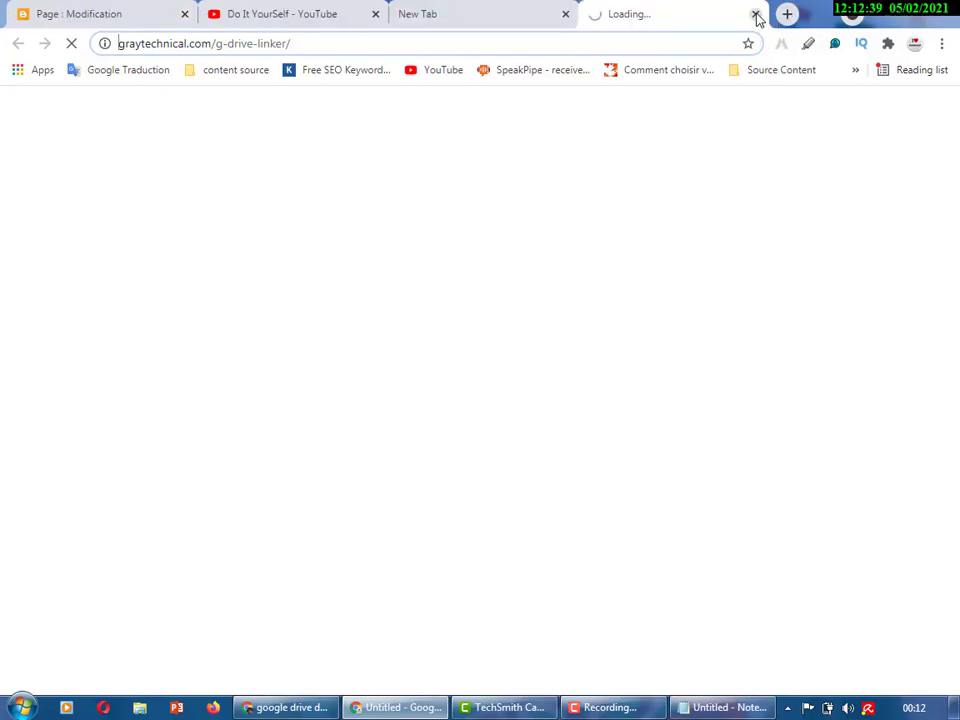
pyautogui.click(755, 14)
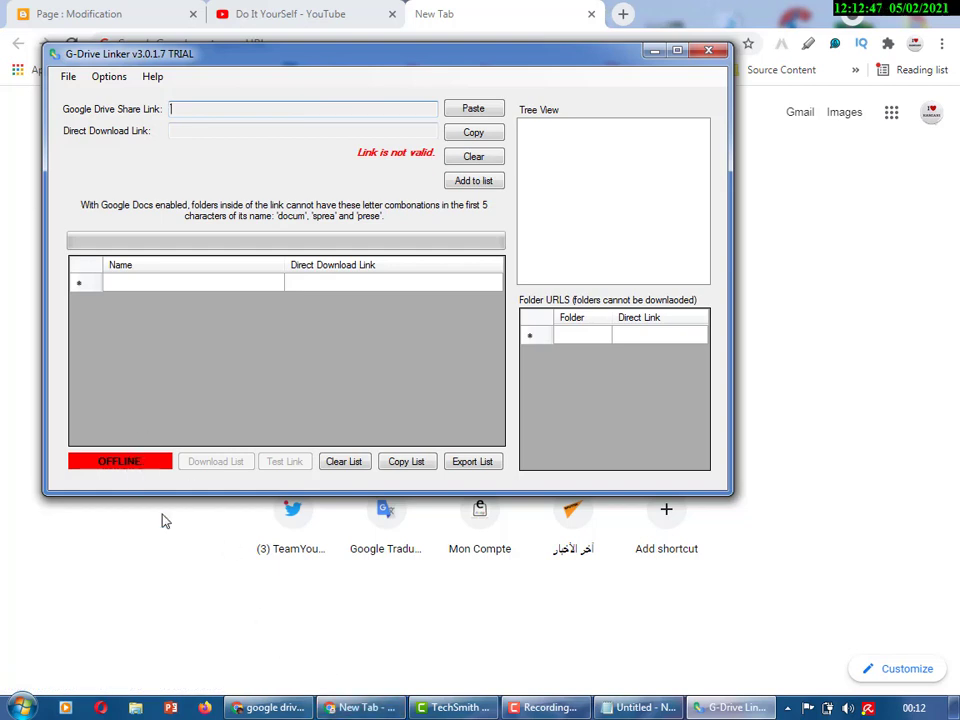
# Step: Copy the file's sharing link from the Mon Drive tab, then return to G-Drive Linker
pyautogui.click(298, 706)
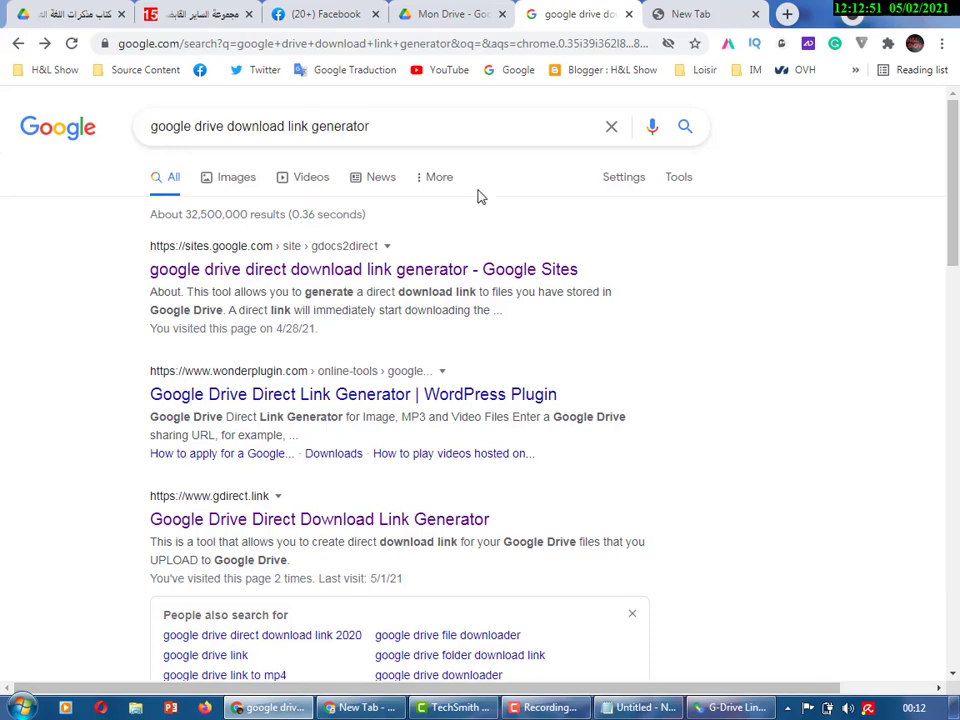
pyautogui.click(450, 13)
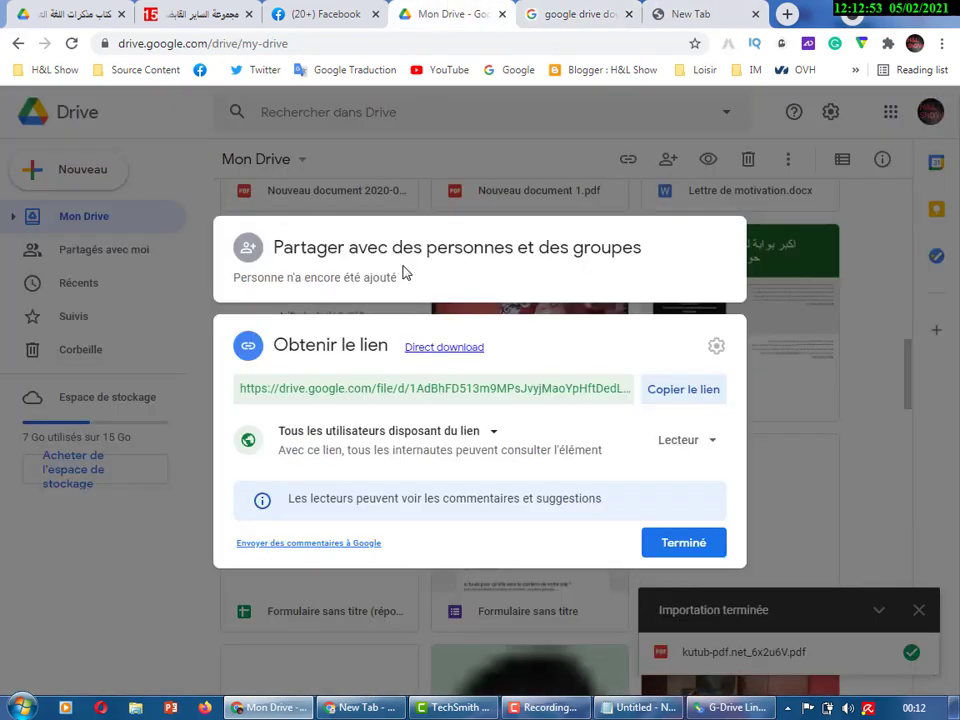
pyautogui.click(690, 390)
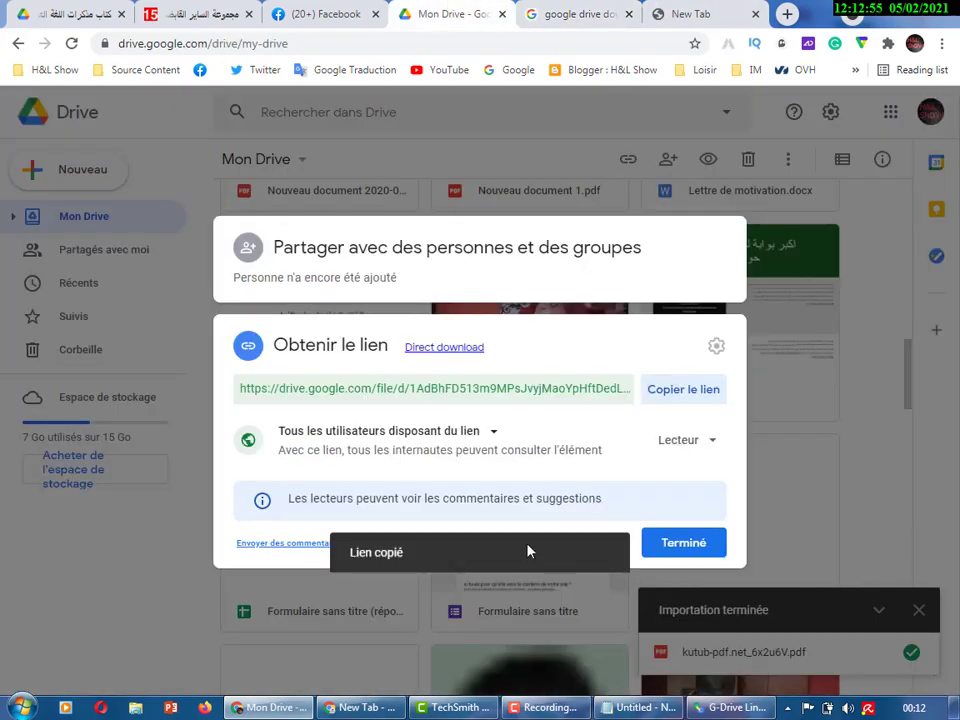
pyautogui.click(738, 707)
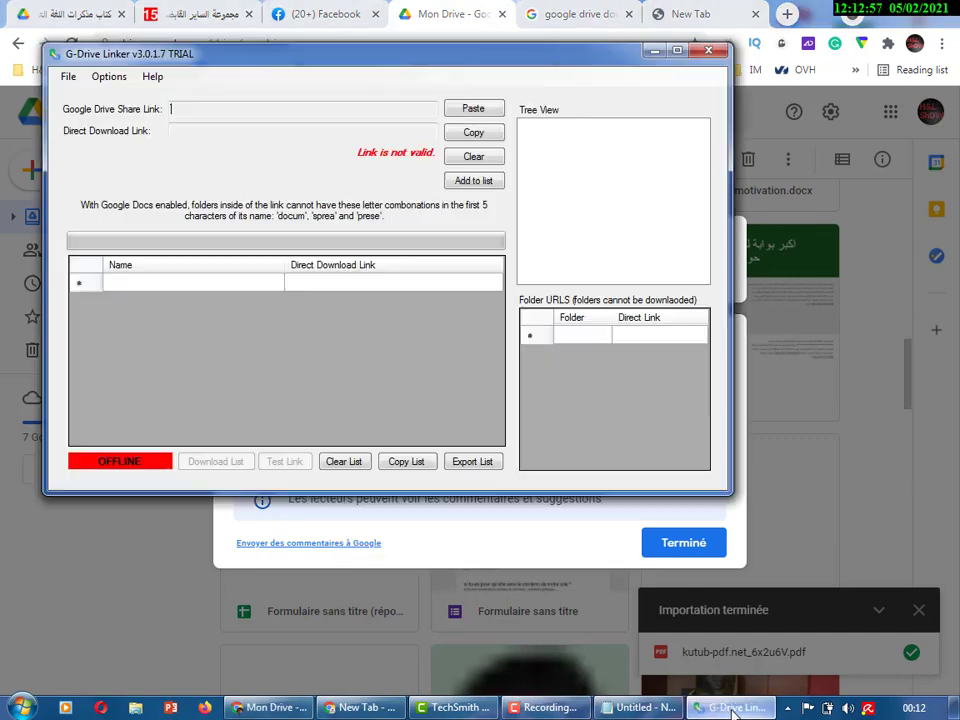
# Step: Paste the copied Drive share link into G-Drive Linker to generate a direct download link
pyautogui.click(254, 111)
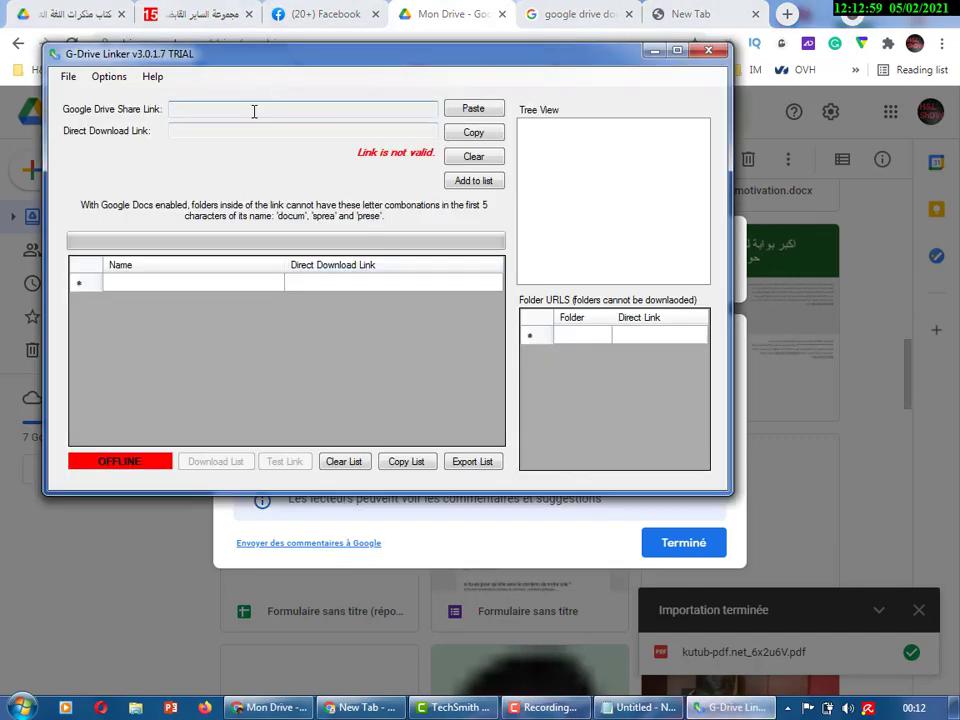
pyautogui.rightClick(254, 111)
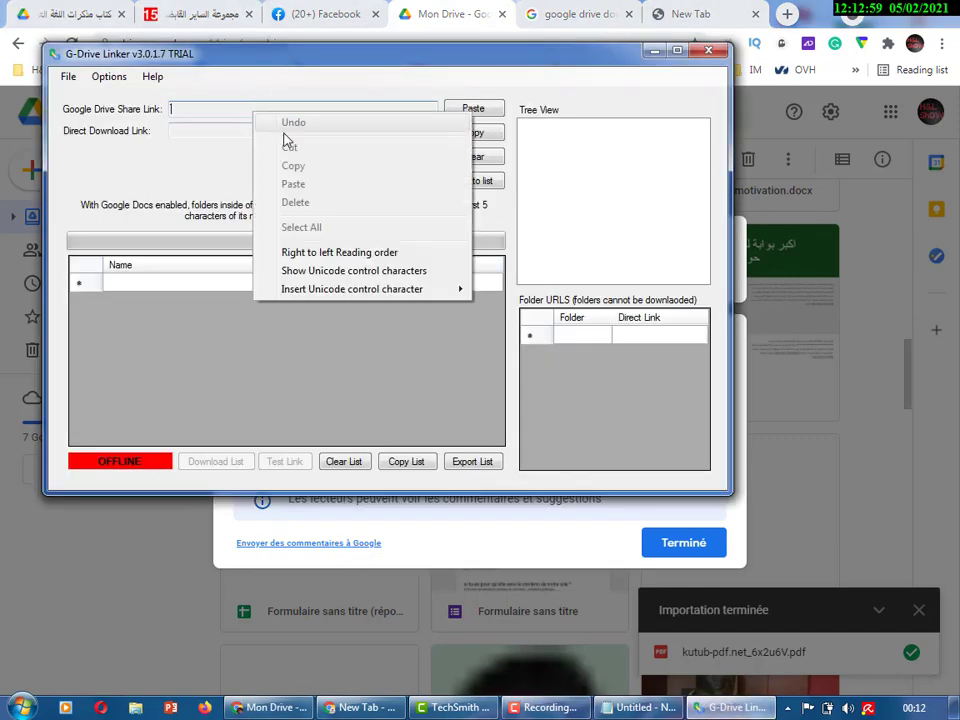
pyautogui.click(205, 110)
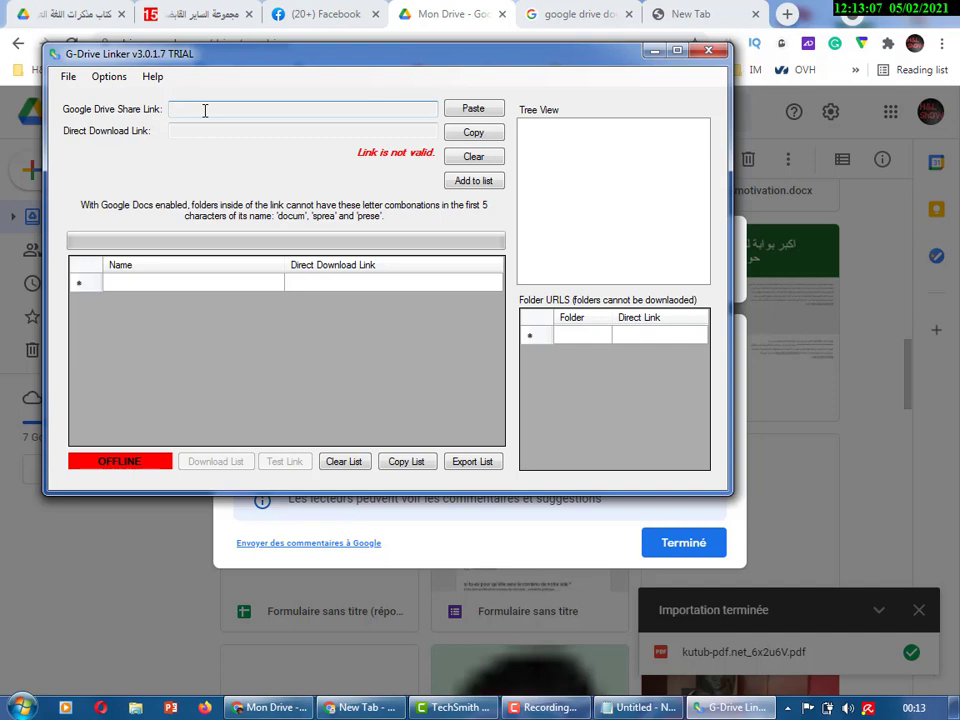
pyautogui.click(473, 109)
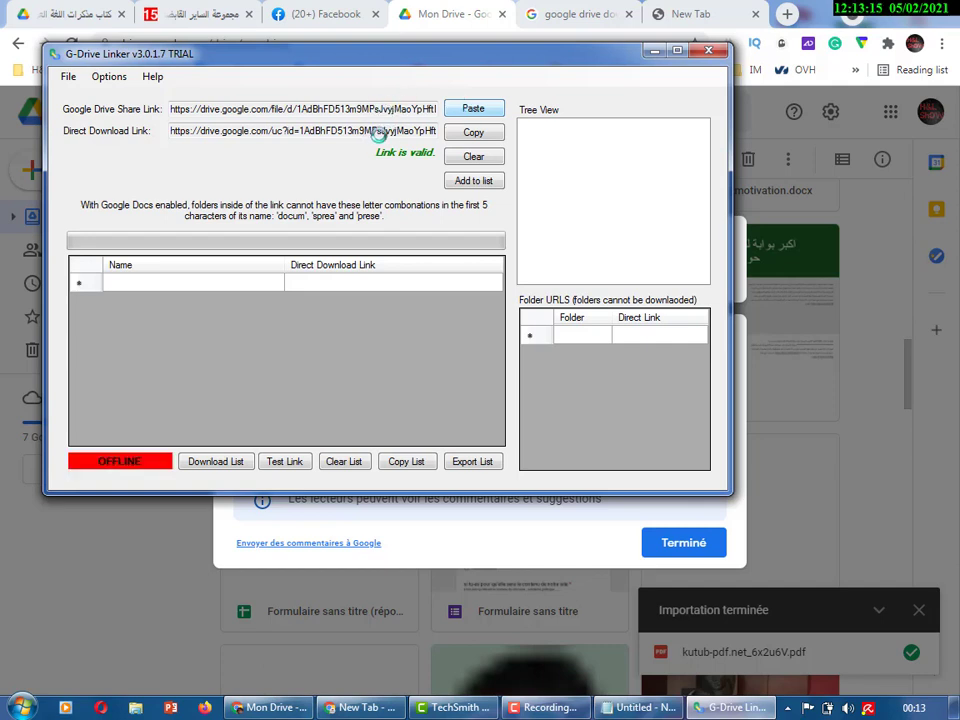
# Step: Copy the generated direct download link and move to Chrome's new tab
pyautogui.click(461, 135)
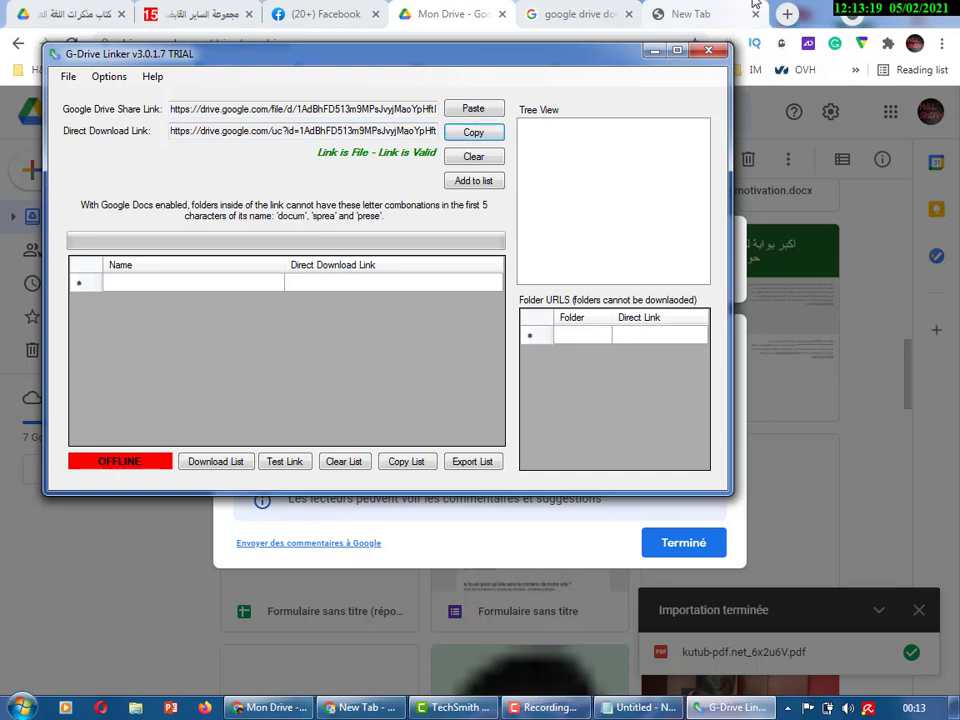
pyautogui.click(728, 8)
pyautogui.click(690, 14)
# Step: Open the copied direct link in Chrome, dismiss the PDF save dialog, and bring up Notepad
pyautogui.doubleClick(573, 44)
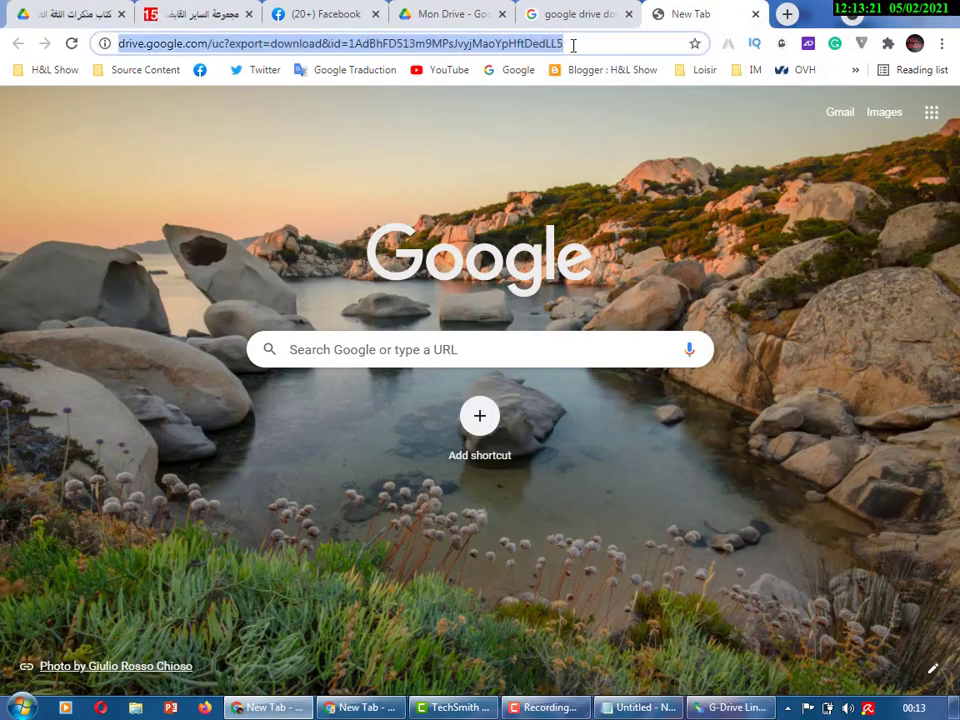
pyautogui.tripleClick(574, 46)
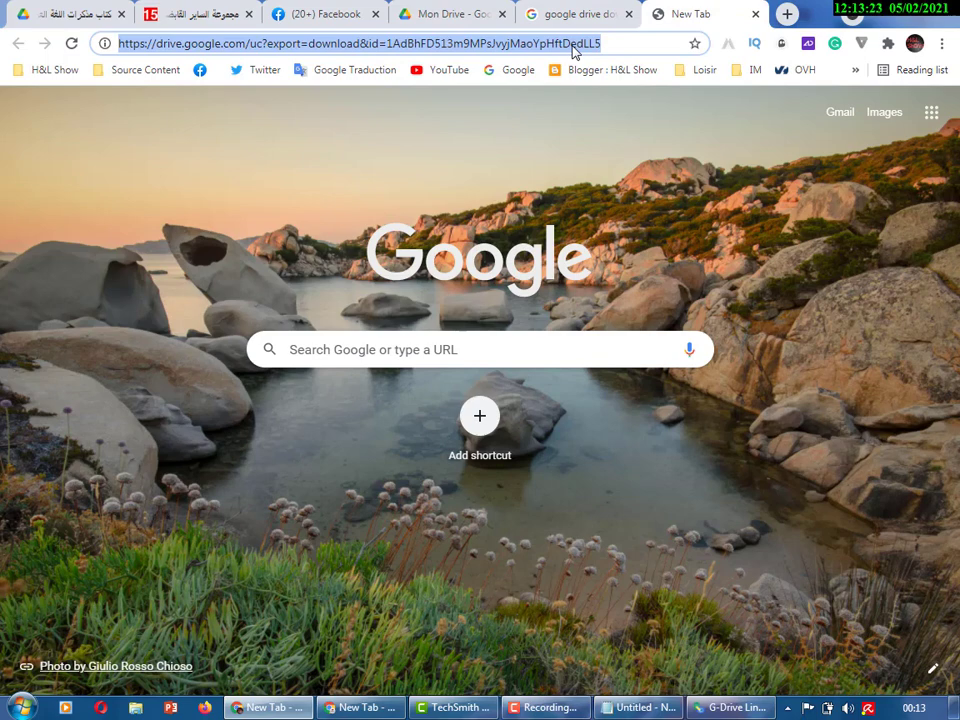
pyautogui.hotkey('ctrl', 'v')
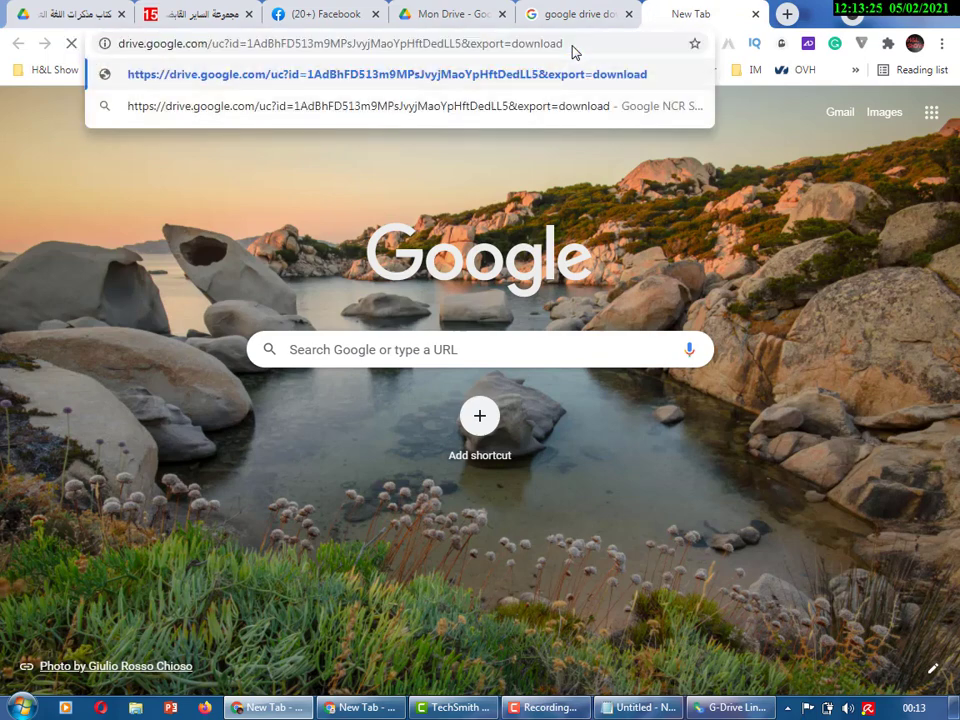
pyautogui.press('Return')
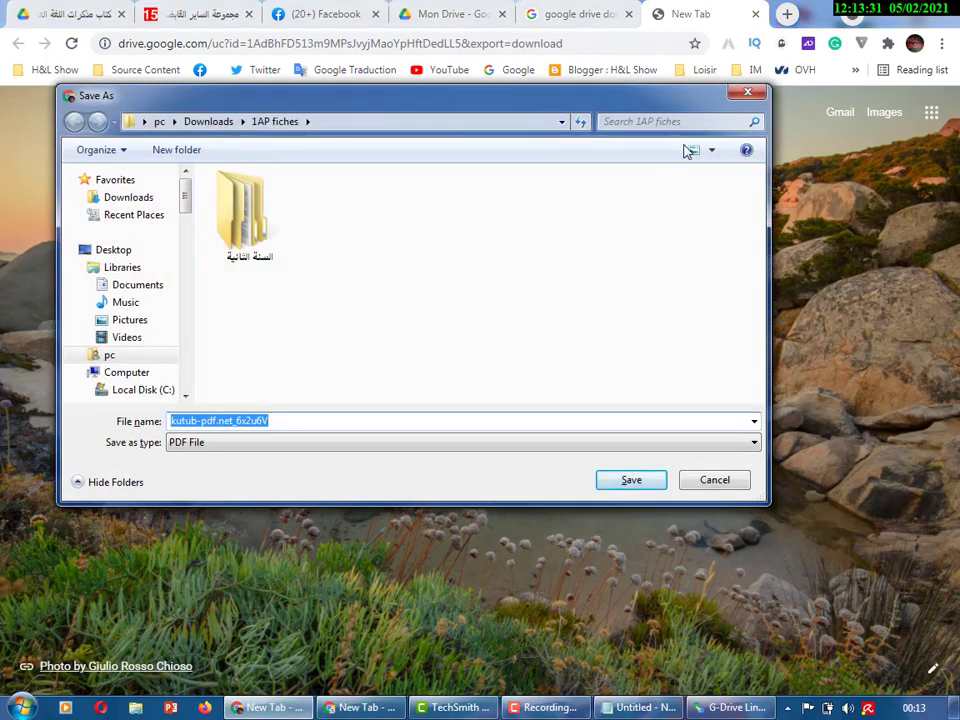
pyautogui.click(650, 480)
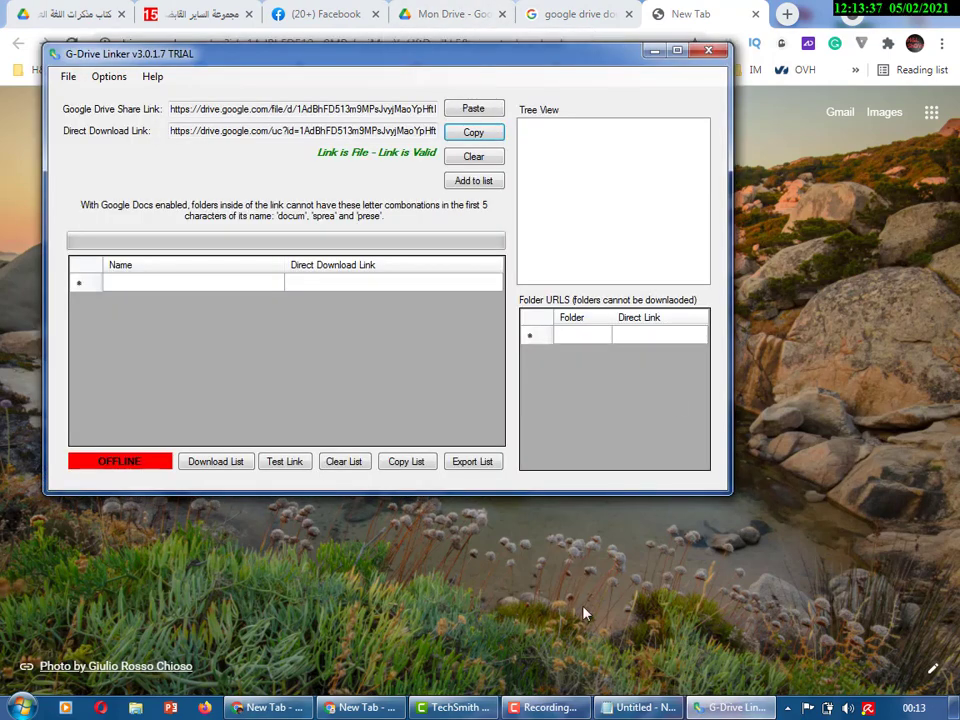
pyautogui.click(640, 707)
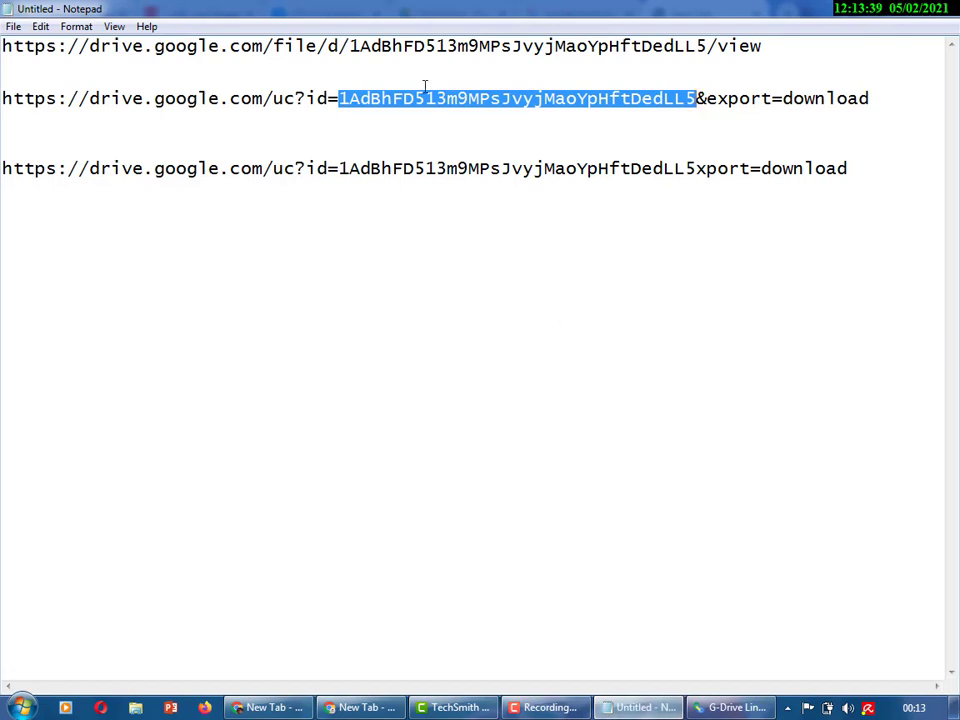
pyautogui.moveTo(352, 46); pyautogui.dragTo(706, 46)
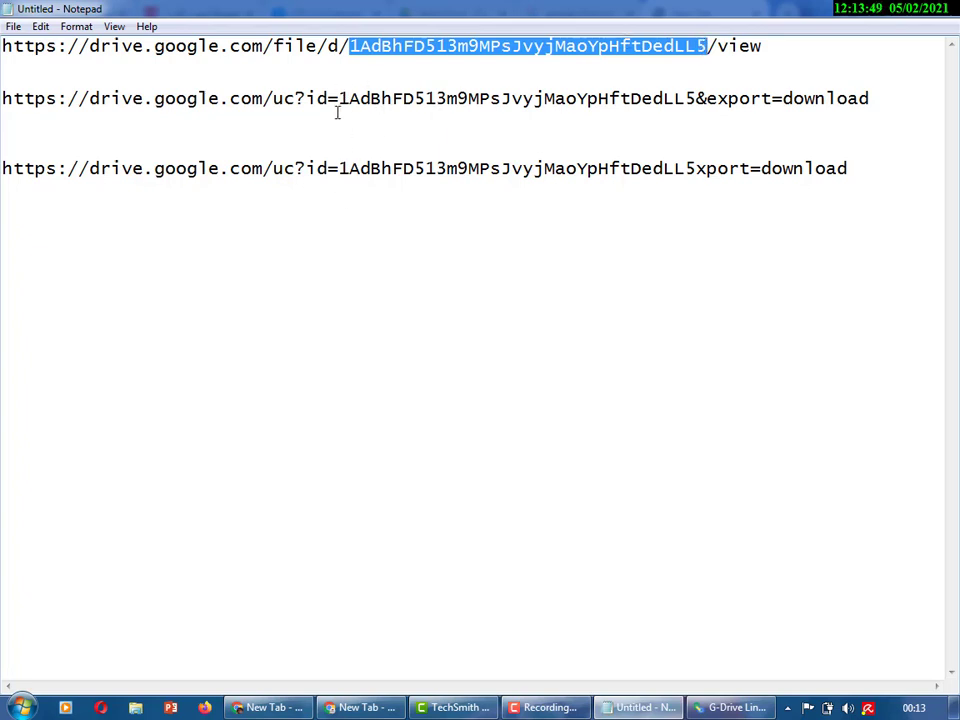
pyautogui.moveTo(341, 104); pyautogui.dragTo(697, 98)
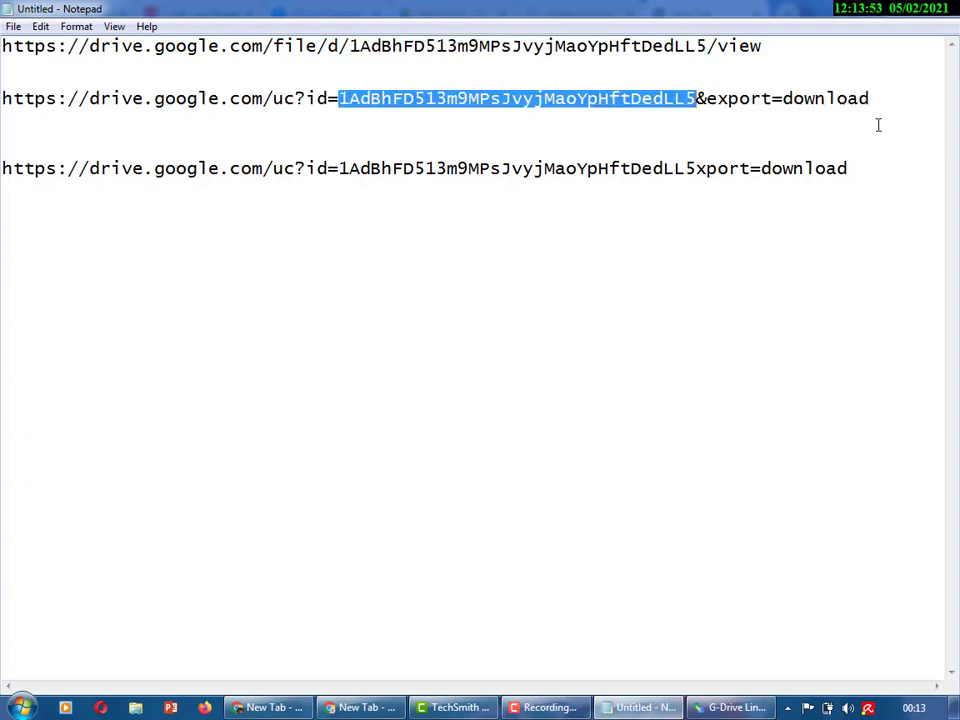
pyautogui.doubleClick(711, 99)
pyautogui.click(708, 99)
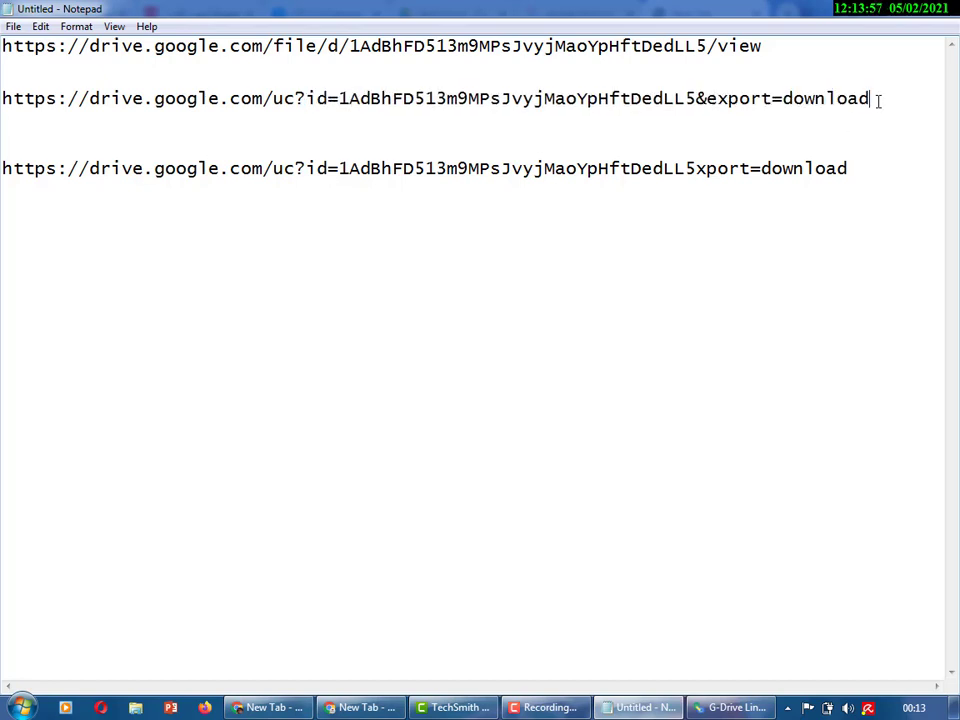
pyautogui.moveTo(878, 100); pyautogui.dragTo(329, 83)
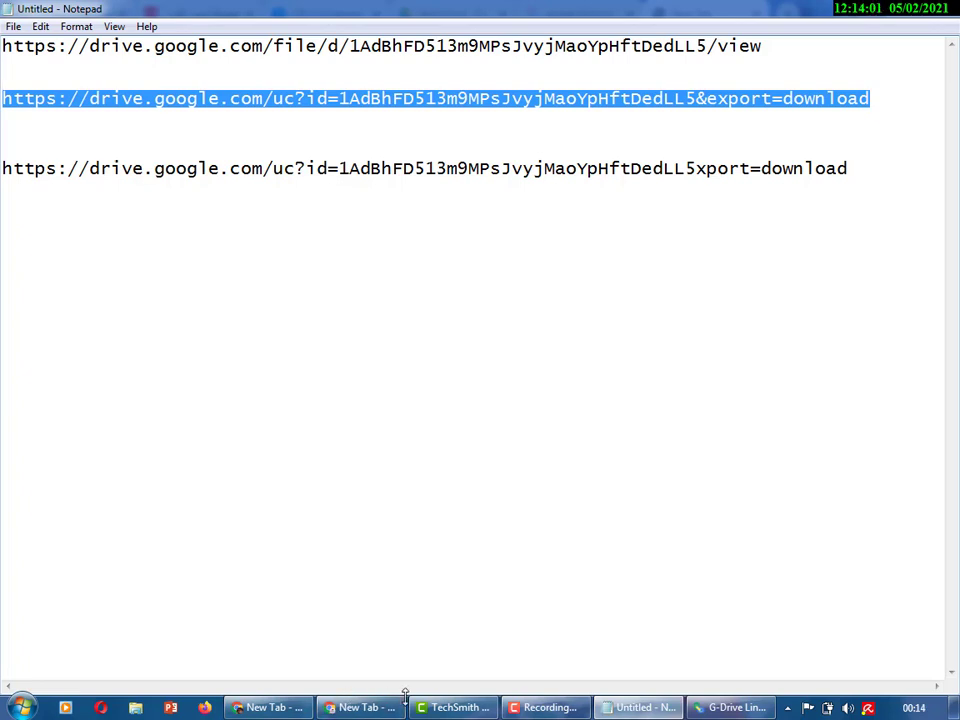
pyautogui.click(290, 707)
# Step: Open the gdirect.link generator from the search results, then return to the Mon Drive tab
pyautogui.click(545, 14)
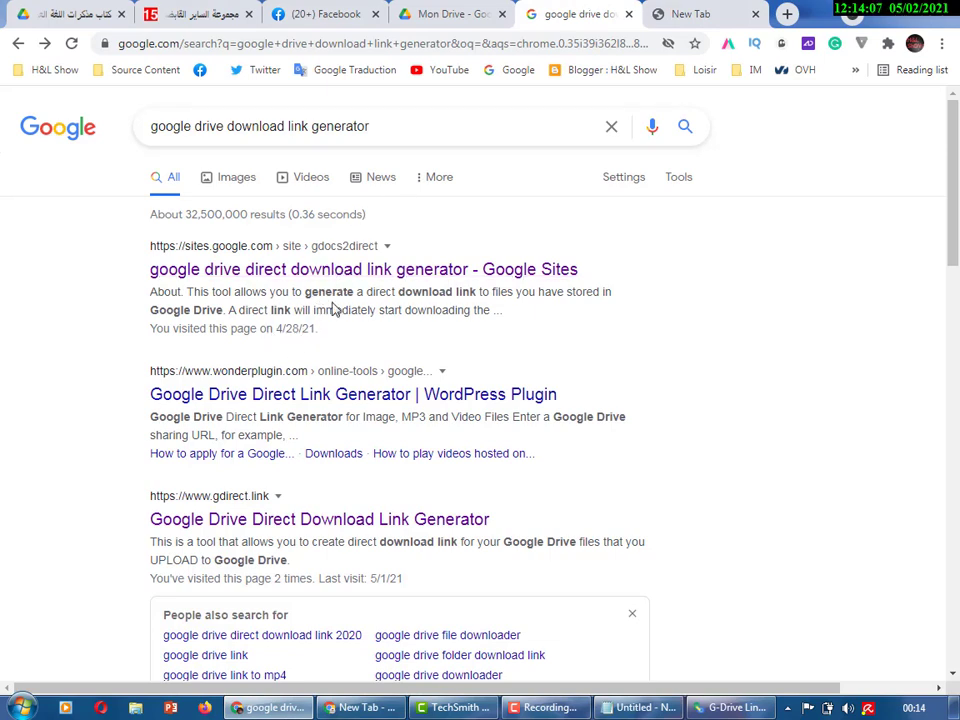
pyautogui.click(320, 520)
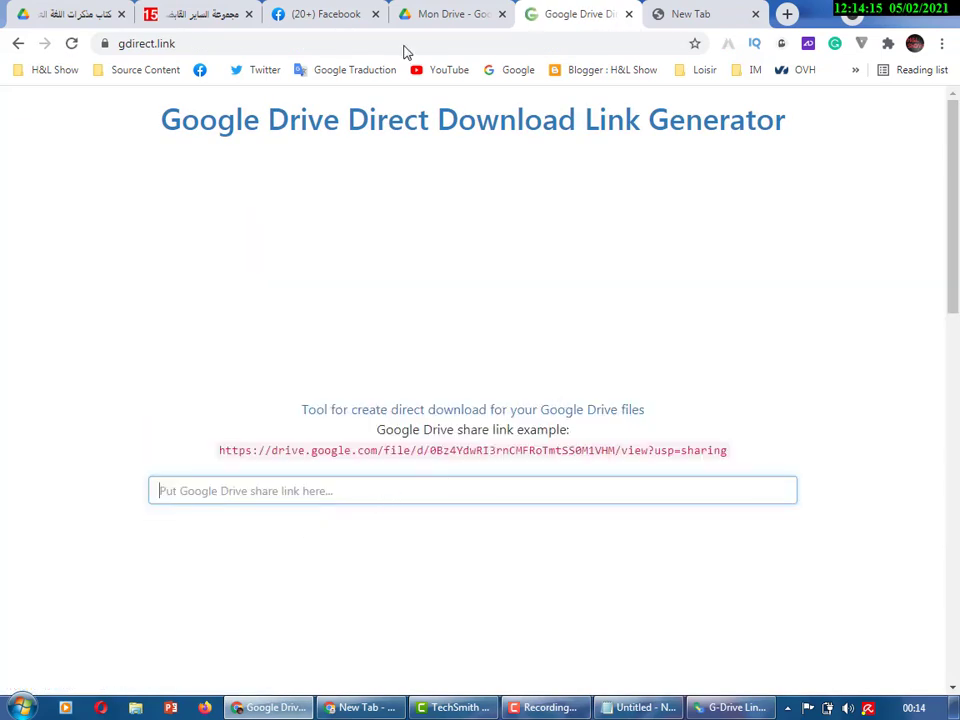
pyautogui.click(435, 12)
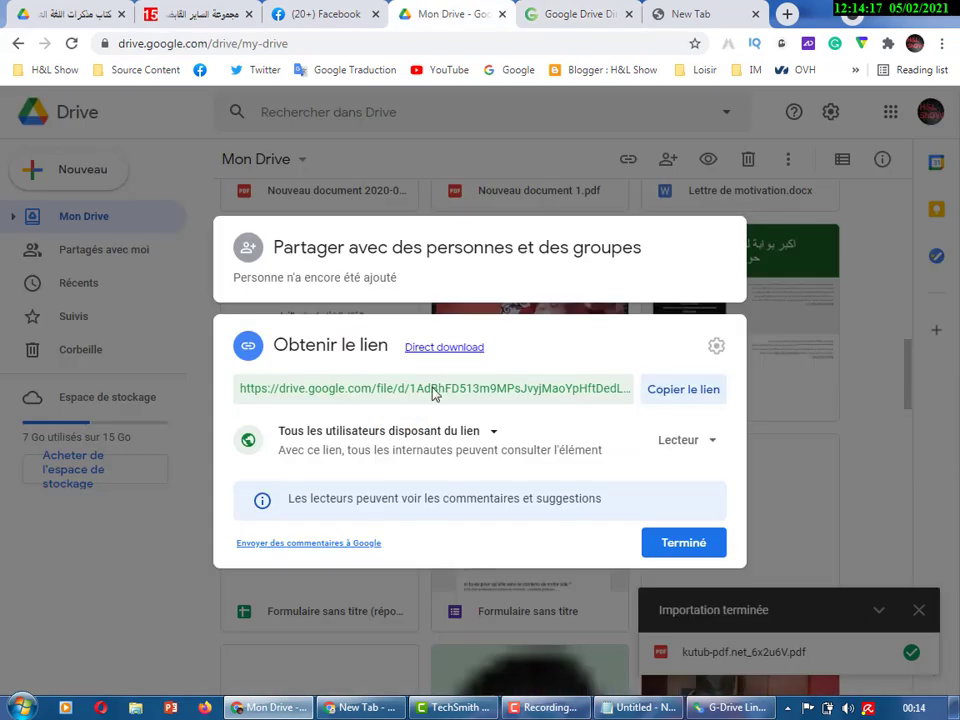
# Step: Get kutub-pdf.net_6x2u6V.pdf's share link, keeping access for anyone with the link, then view gdirect.link
pyautogui.click(180, 538)
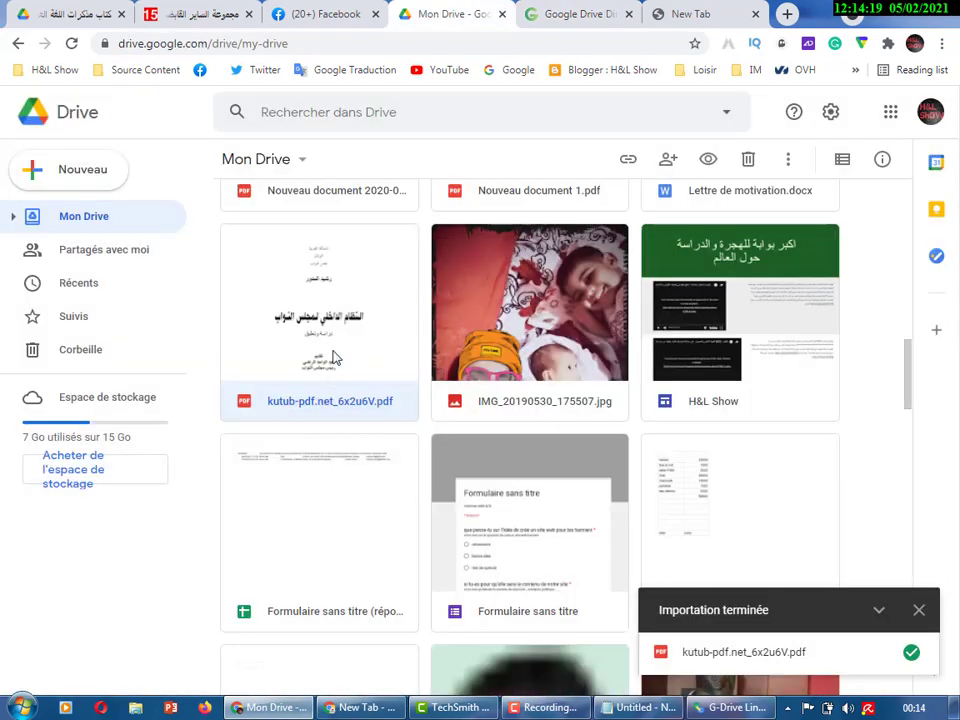
pyautogui.rightClick(345, 330)
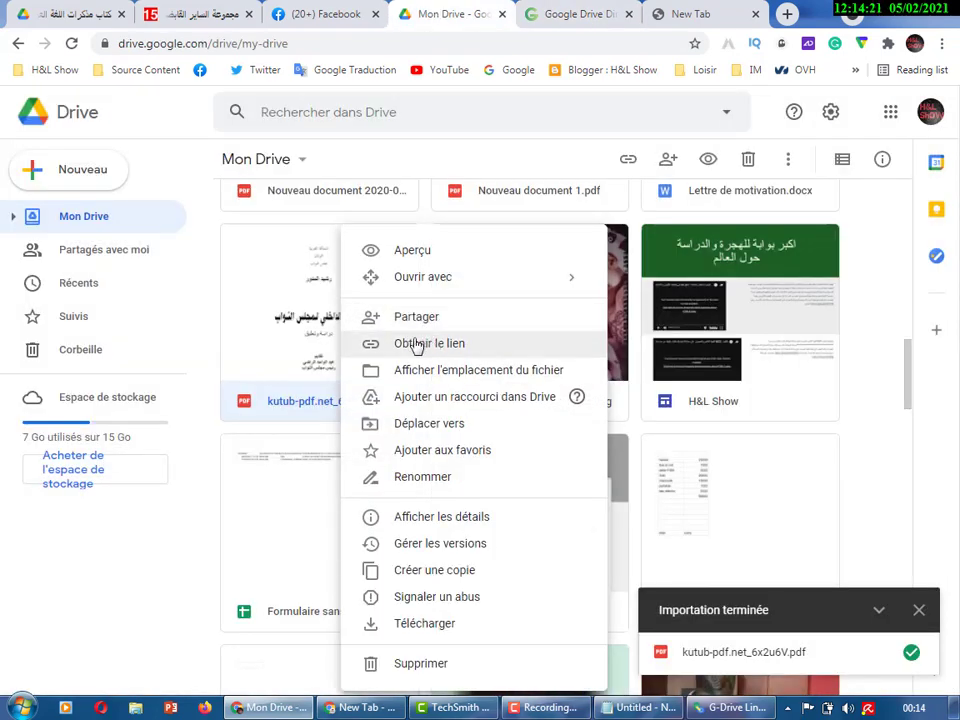
pyautogui.click(431, 346)
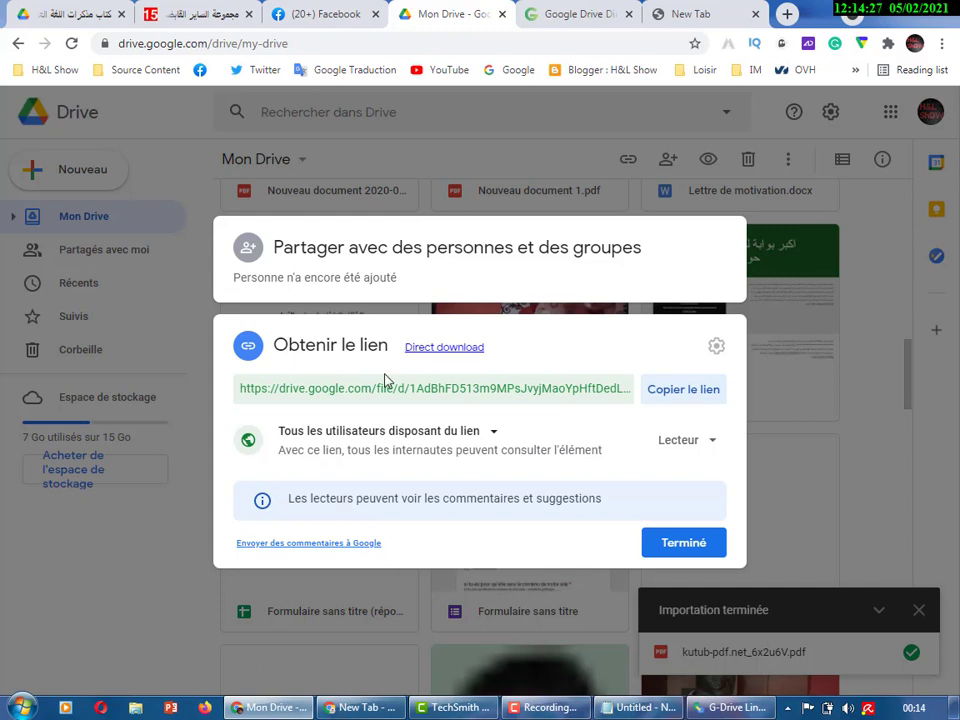
pyautogui.click(476, 441)
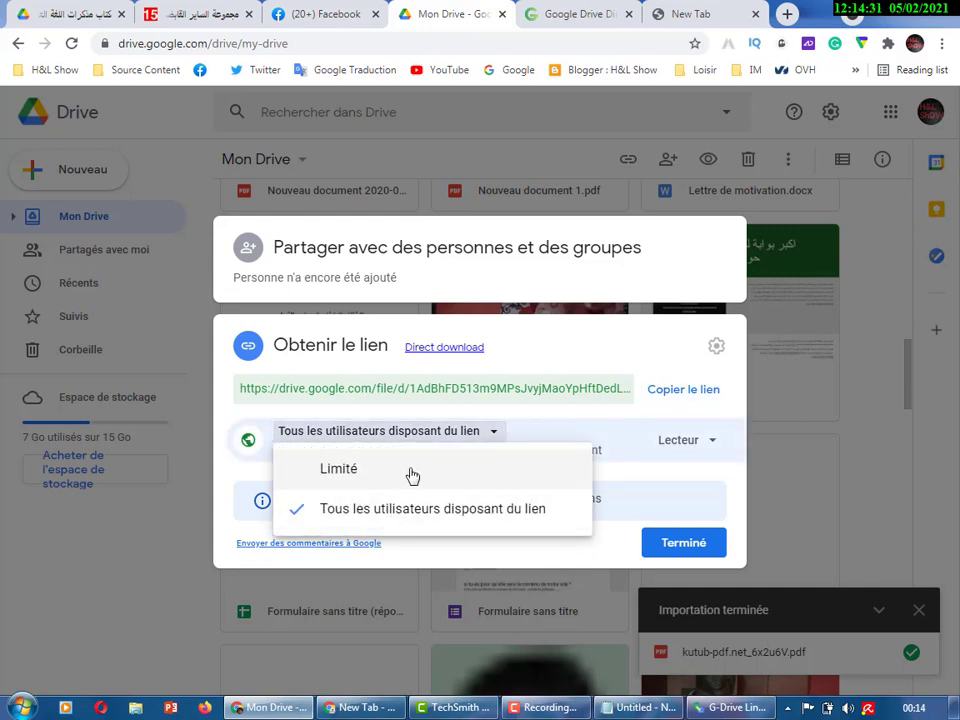
pyautogui.click(645, 358)
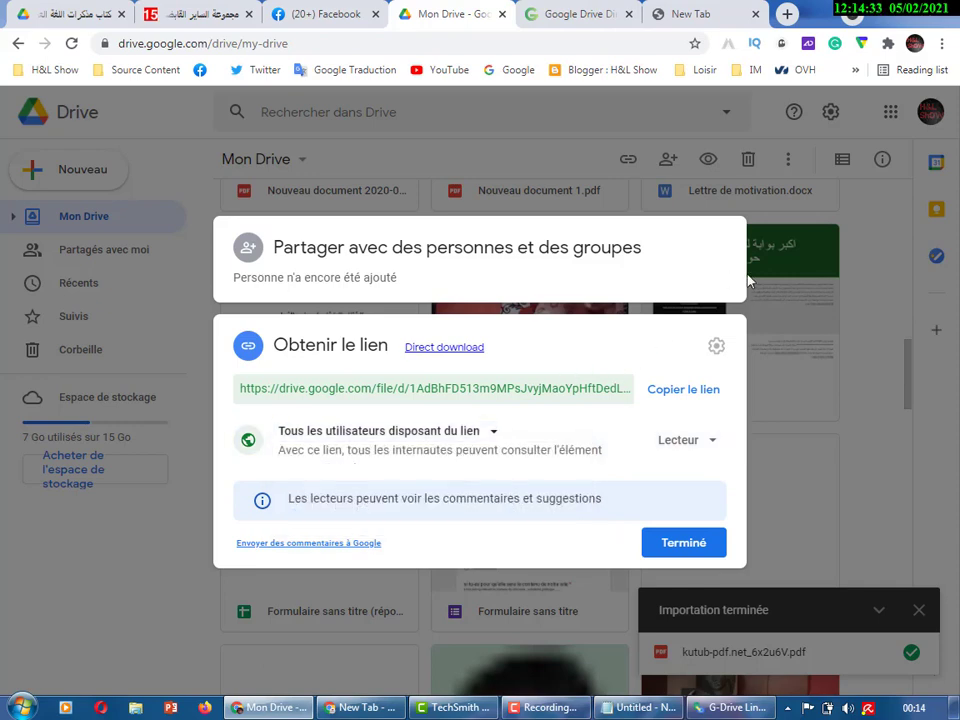
pyautogui.click(582, 12)
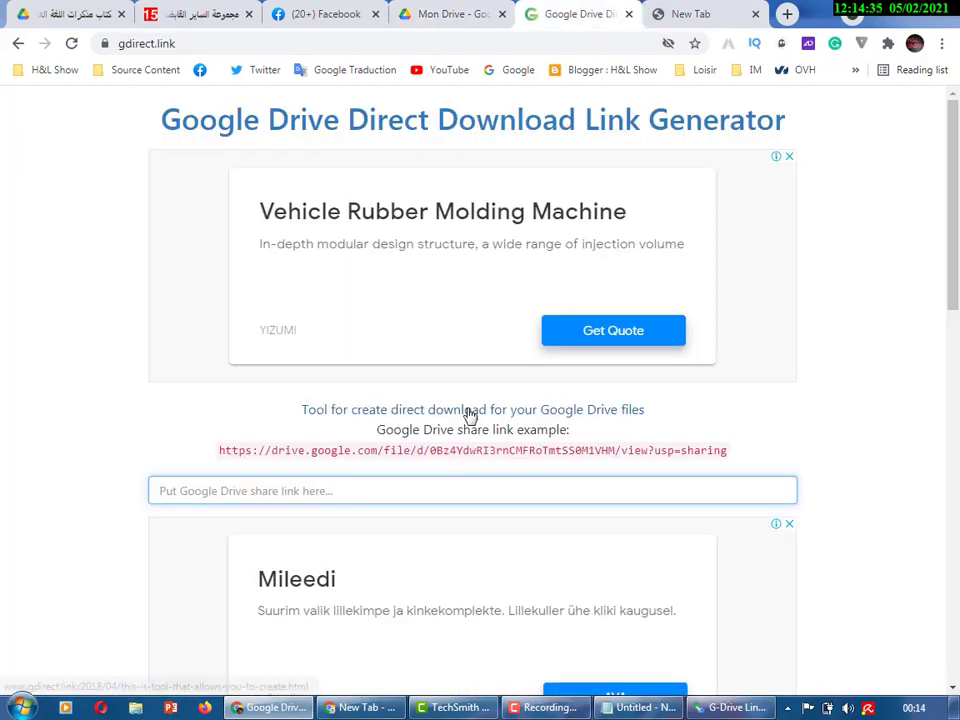
# Step: Scroll down the gdirect.link generator page, then return to G-Drive Linker
pyautogui.moveTo(954, 242); pyautogui.dragTo(930, 318)
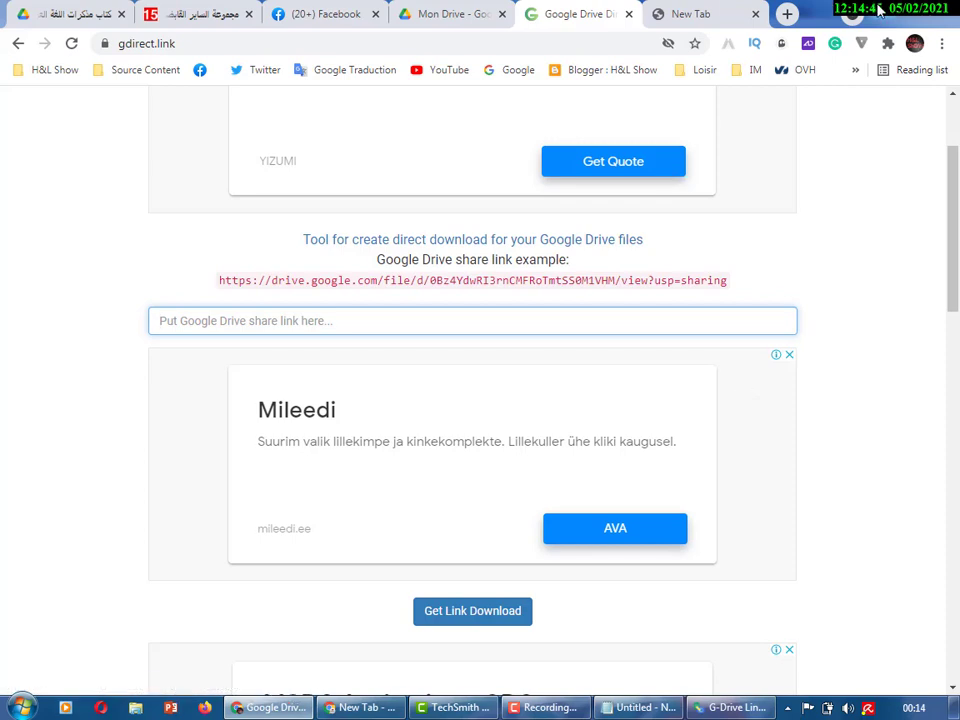
pyautogui.click(715, 707)
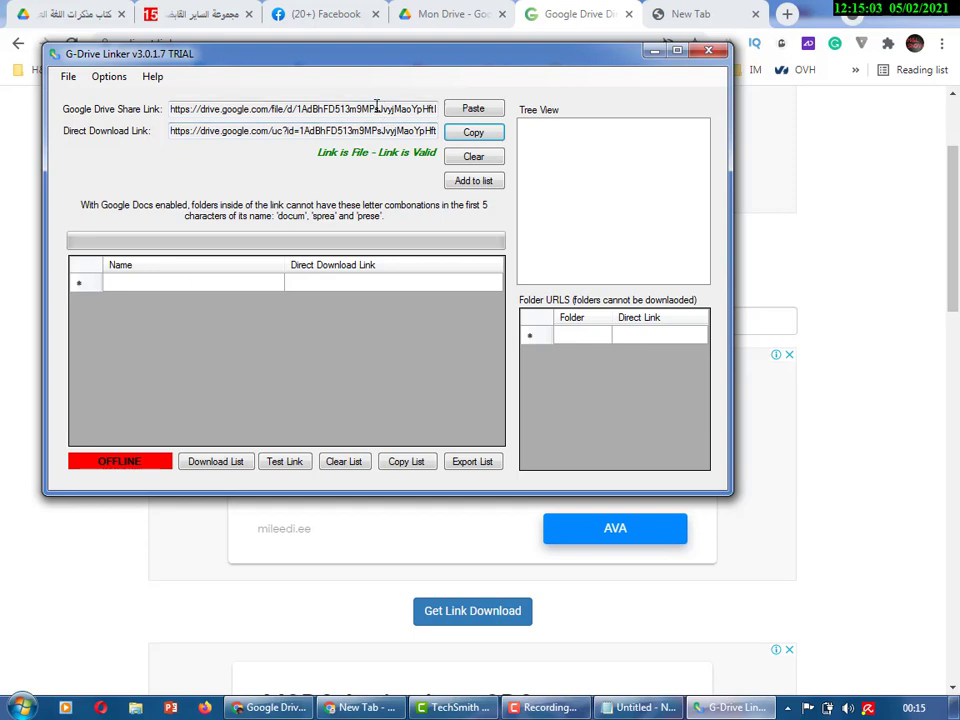
# Step: Copy G-Drive Linker's direct download link and bring Chrome's gdirect.link window back
pyautogui.click(452, 128)
pyautogui.click(840, 222)
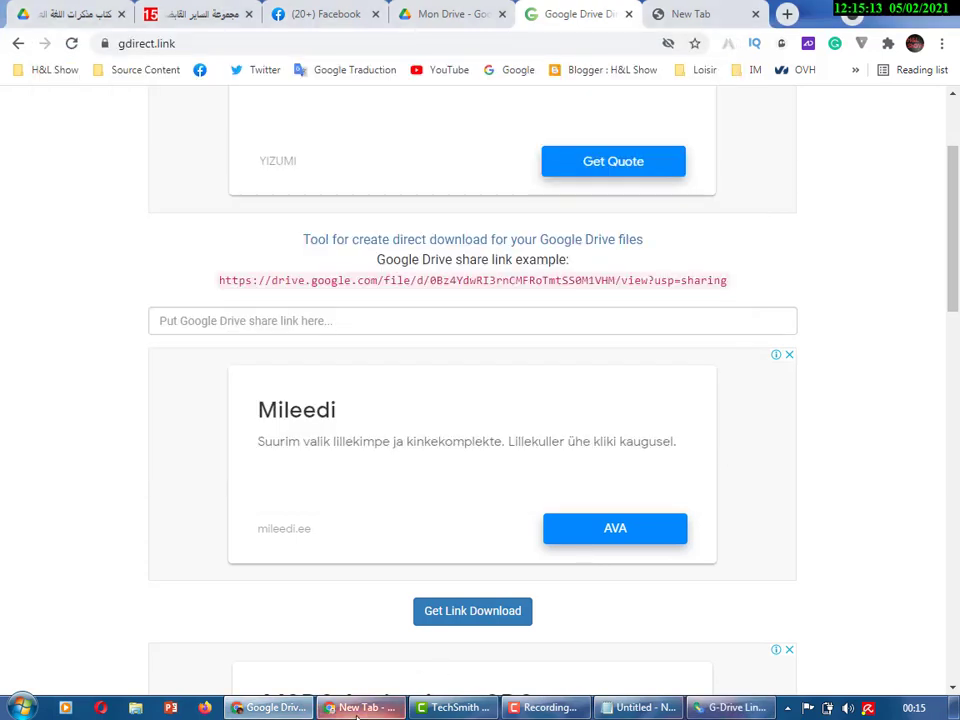
pyautogui.click(357, 712)
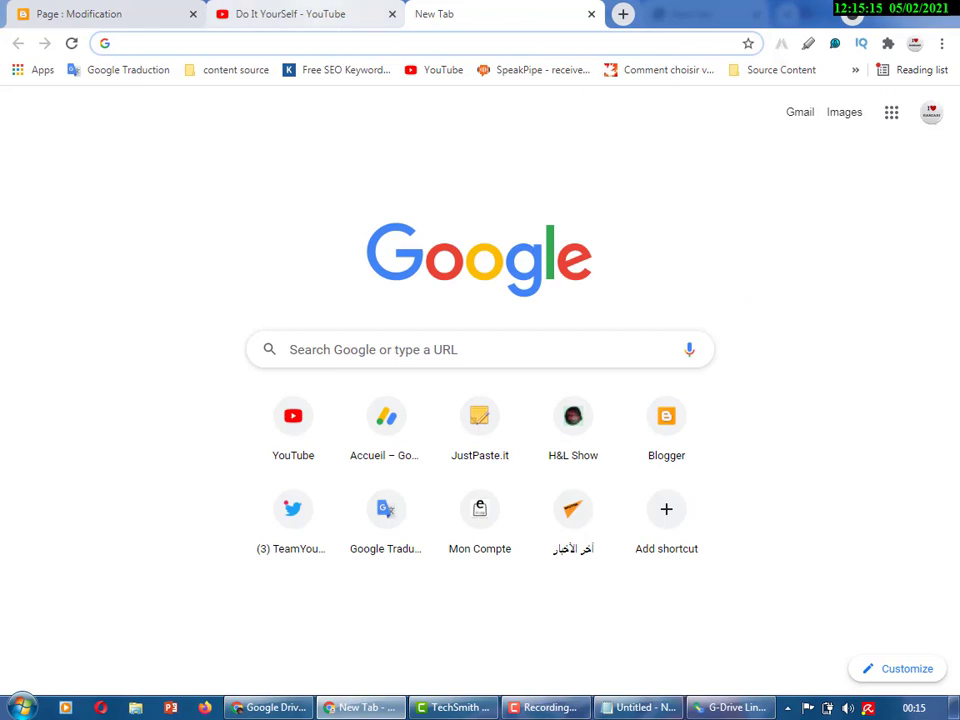
# Step: Switch to the Do It YourSelf YouTube channel tab in the second Chrome window
pyautogui.click(290, 14)
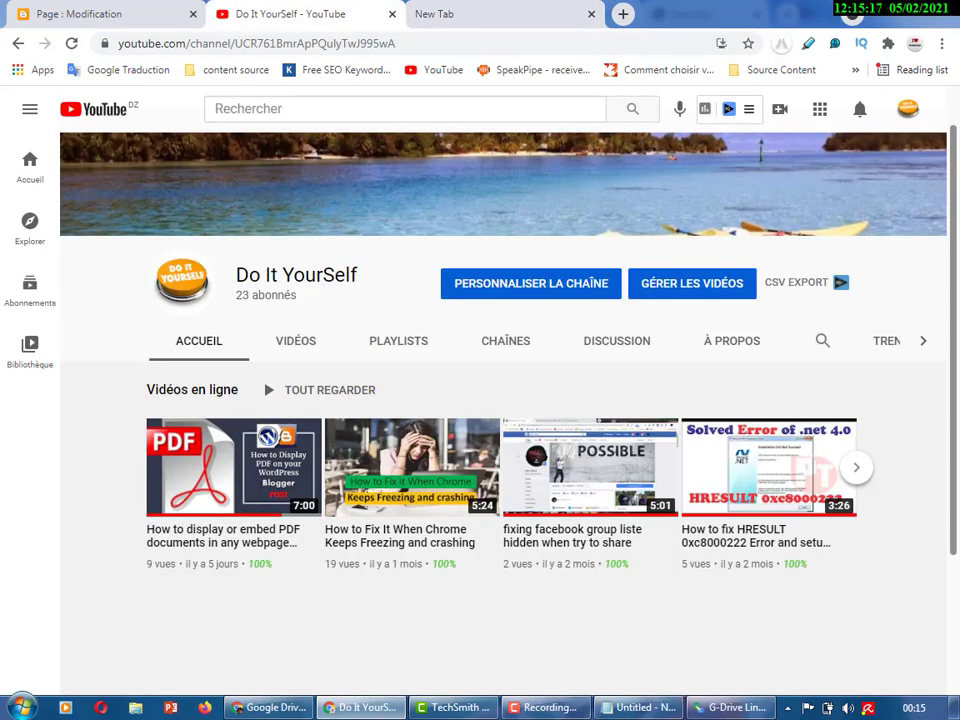